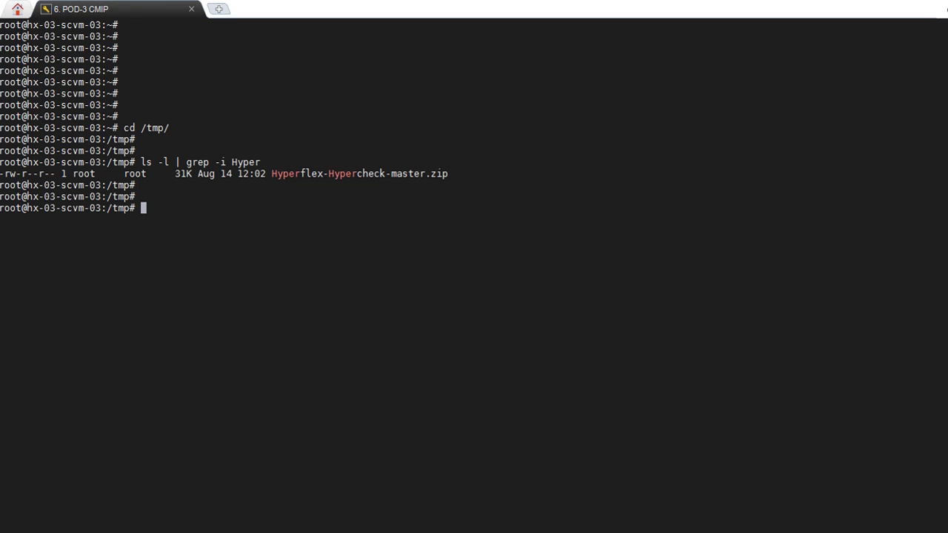
Step: Unzip Hyperflex-Hypercheck-master.zip in /tmp to unpack HXTool.py and its companion files
{"action": "left_click_drag", "start_coordinate": [445, 174], "coordinate": [274, 173]}
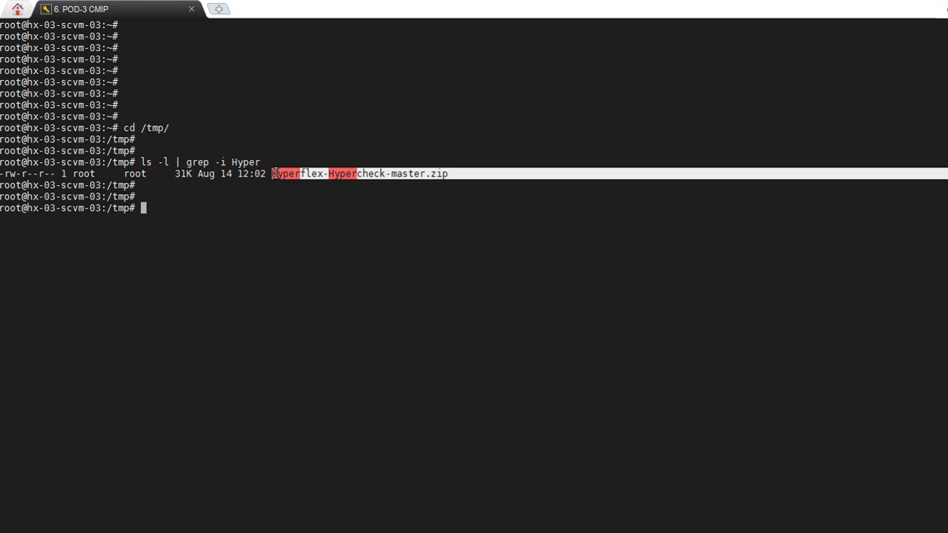
{"action": "left_click", "coordinate": [374, 207]}
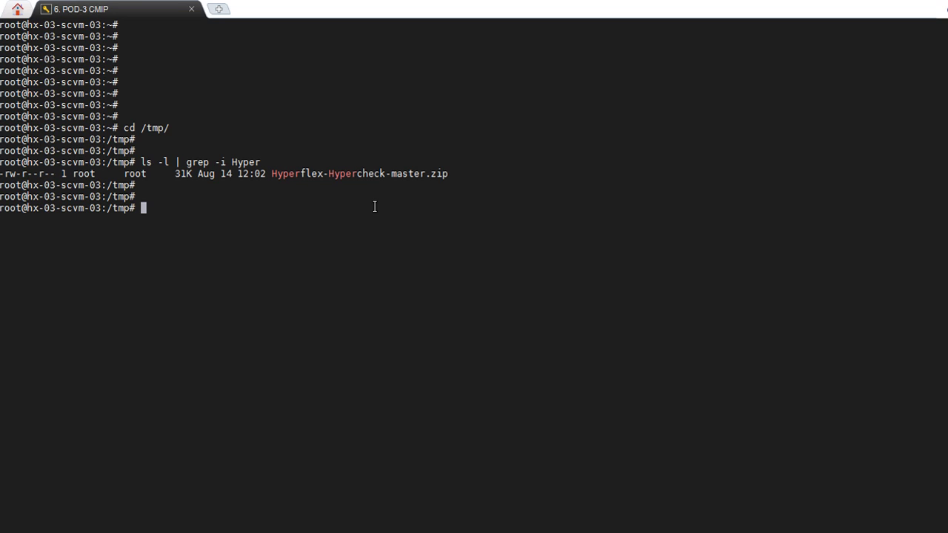
{"action": "type", "text": "unzip Hyperflex-"}
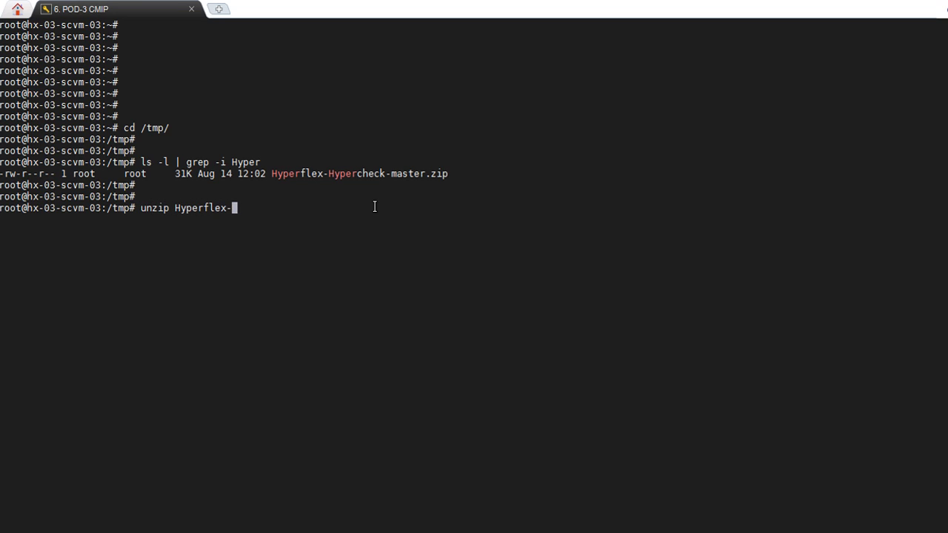
{"action": "key", "text": "Tab"}
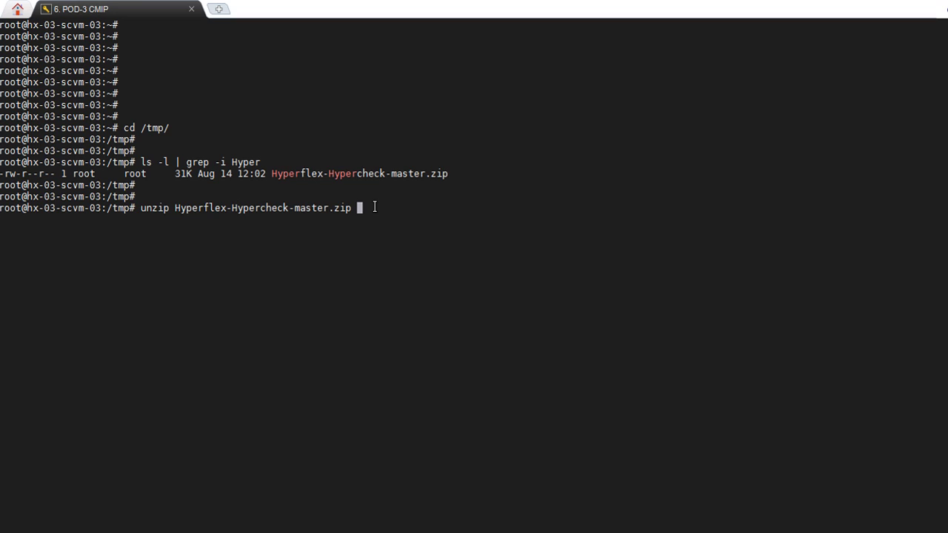
{"action": "key", "text": "Return"}
{"action": "key", "text": "Return"}
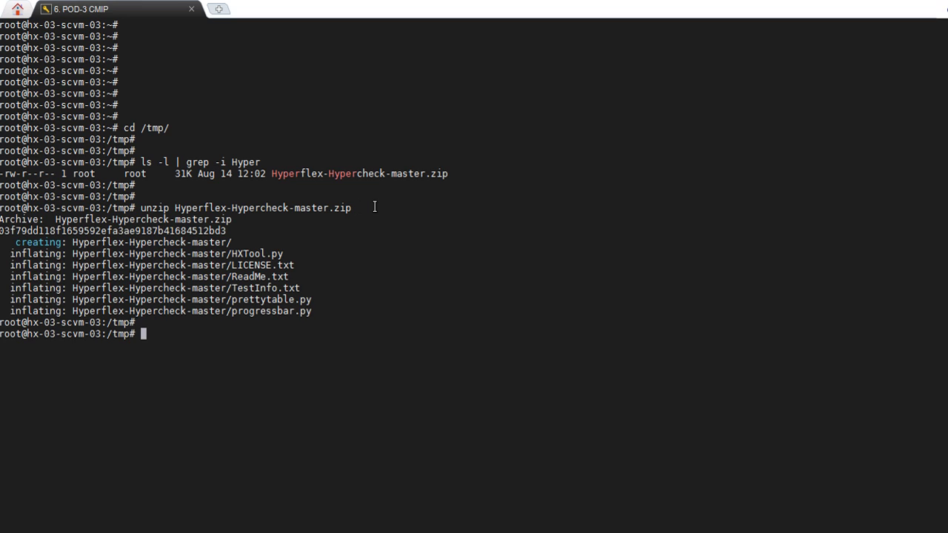
Step: Change into the /tmp/Hyperflex-Hypercheck-master folder
{"action": "type", "text": "cd /tmp/Hyperf"}
{"action": "key", "text": "Tab"}
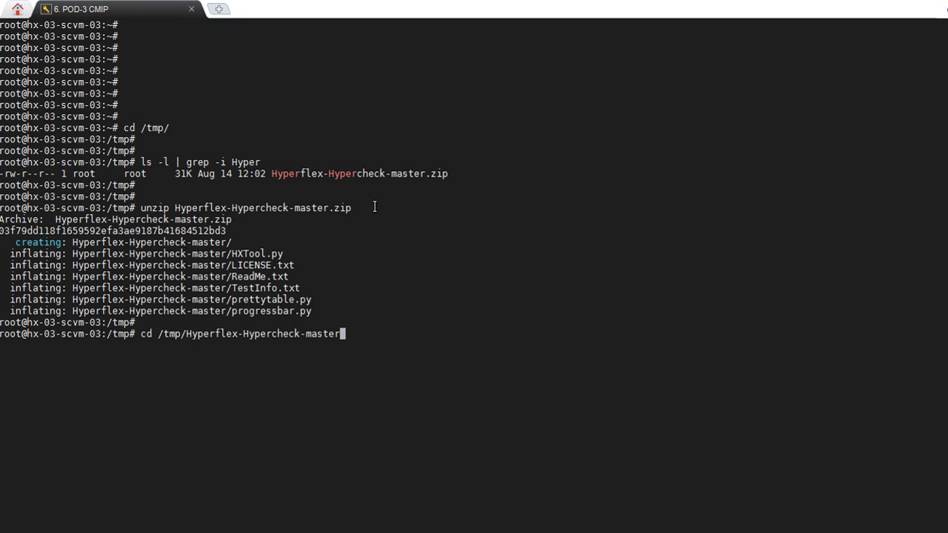
{"action": "key", "text": "Return"}
Step: Run python HXTool.py and submit the HX-Cluster root password
{"action": "key", "text": "Return"}
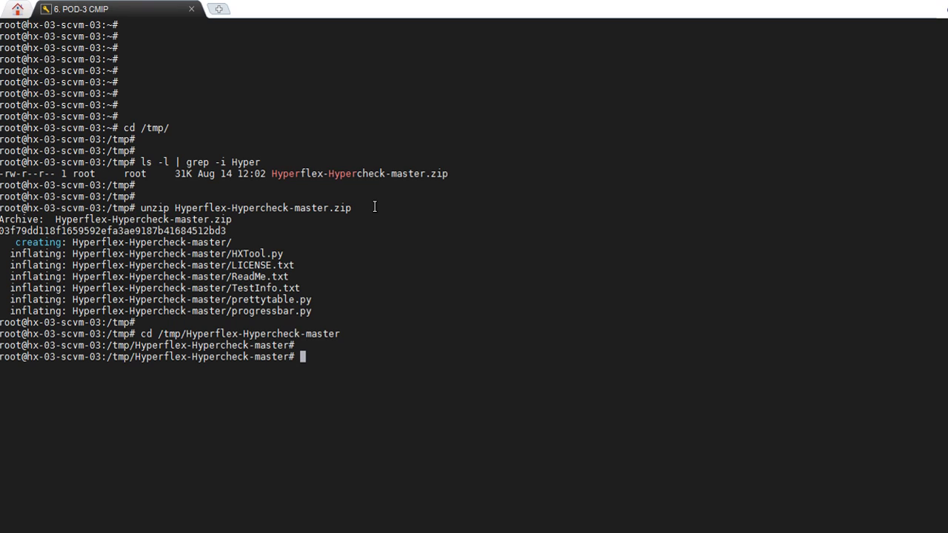
{"action": "type", "text": "python HX"}
{"action": "key", "text": "Tab"}
{"action": "key", "text": "Return"}
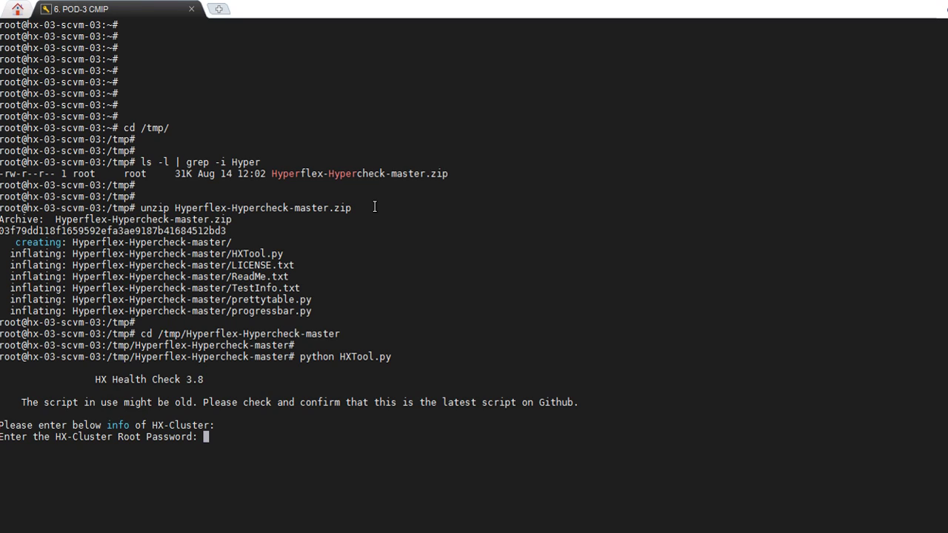
{"action": "key", "text": "Return"}
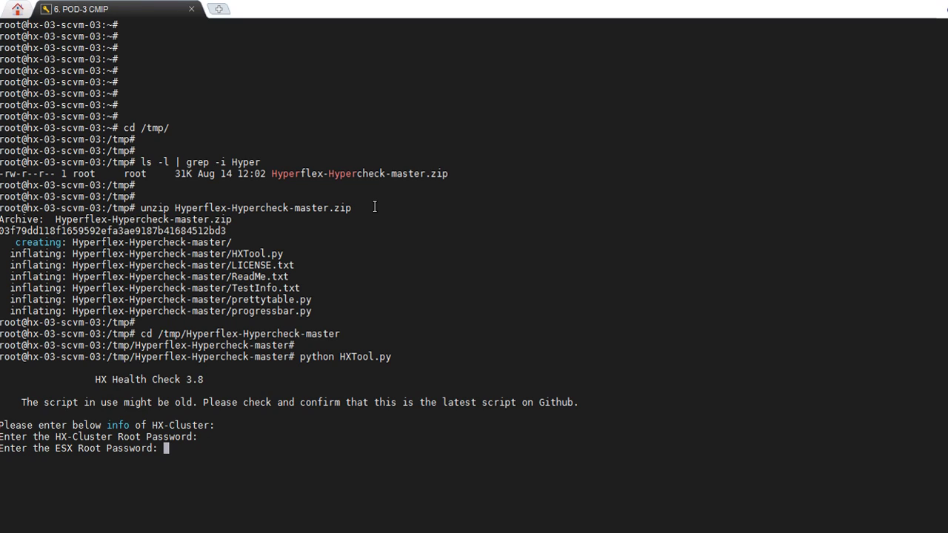
Step: Submit the ESX root password so the health check runs to completion
{"action": "key", "text": "Return"}
{"action": "key", "text": "Return"}
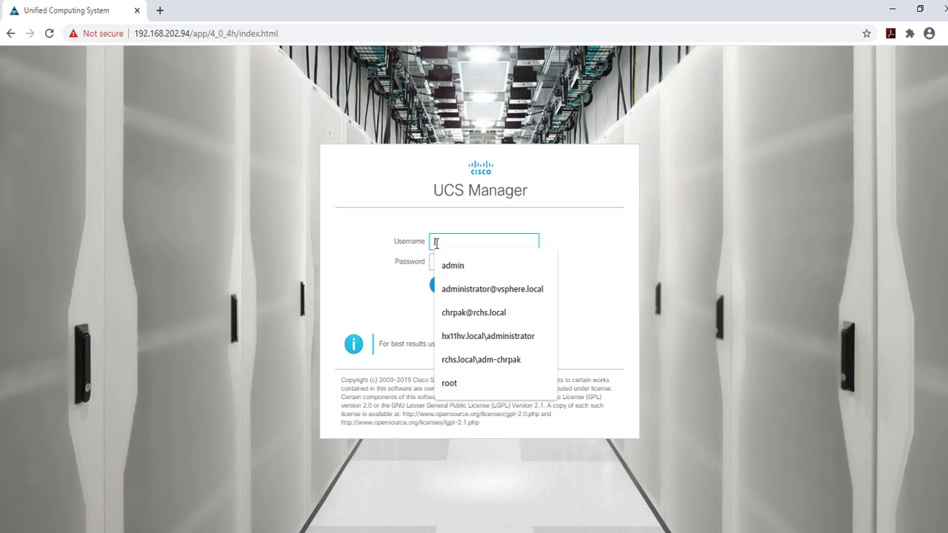
Step: Log in to UCS Manager with the admin username and its password
{"action": "type", "text": "admin"}
{"action": "key", "text": "Tab"}
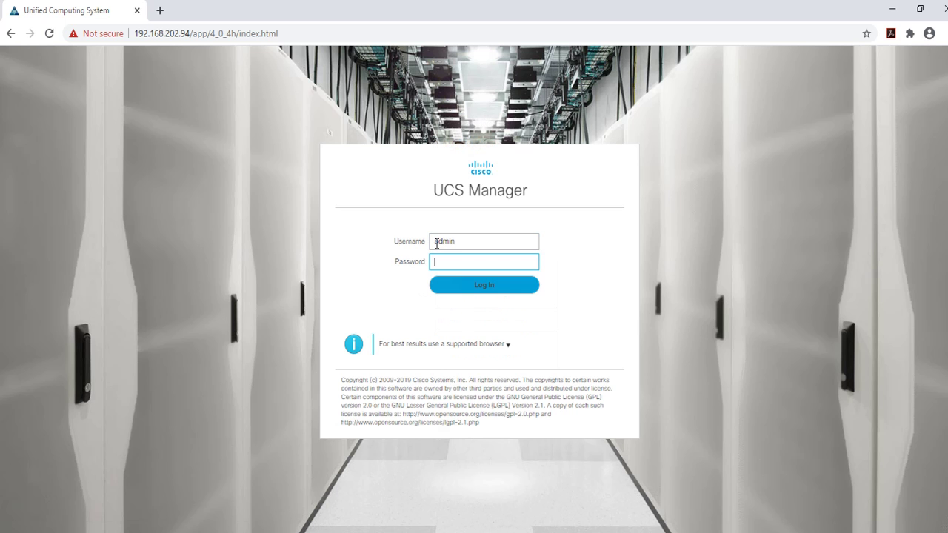
{"action": "type", "text": "C1sco12345"}
{"action": "key", "text": "Return"}
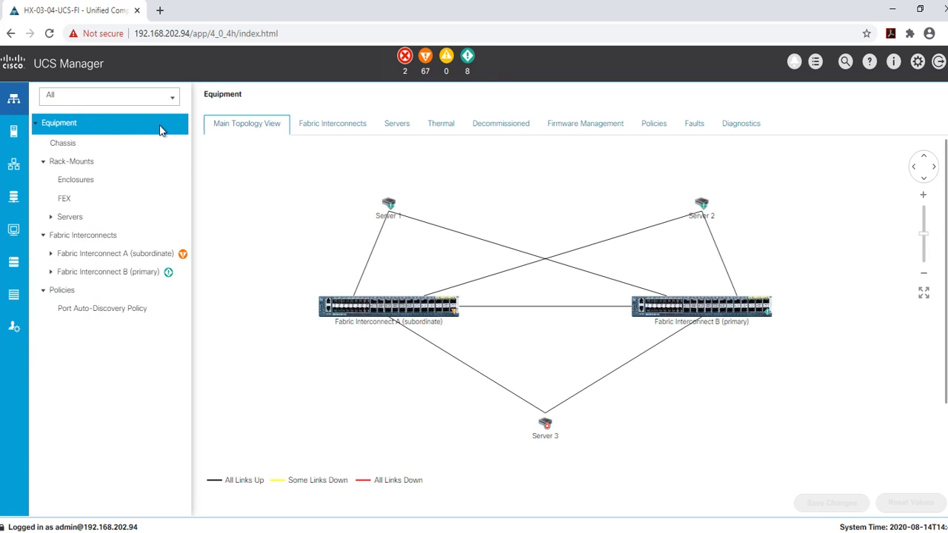
Step: Upload ucs-6300-k9-bundle-infra.4.0.4i.A.bin from Upgrade Files via Firmware Management's Download Firmware
{"action": "left_click", "coordinate": [585, 126]}
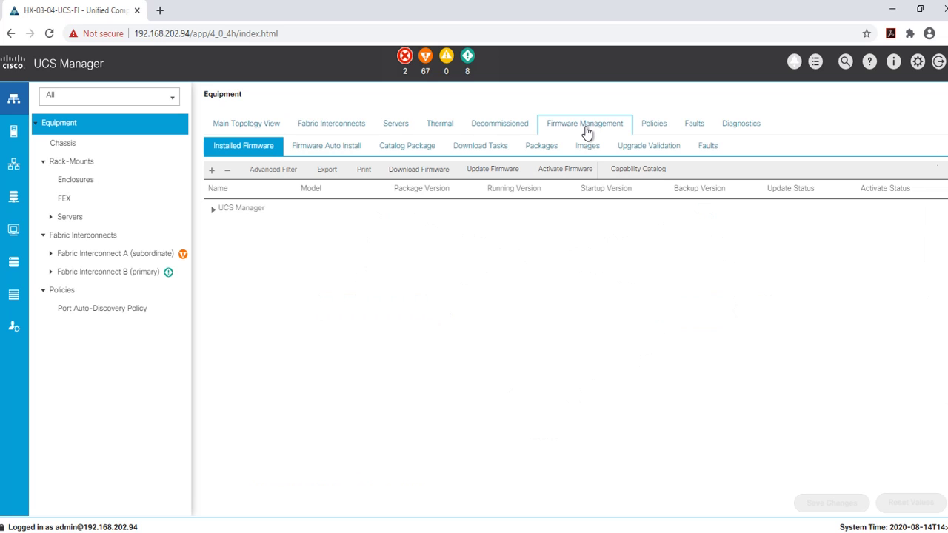
{"action": "left_click", "coordinate": [419, 171]}
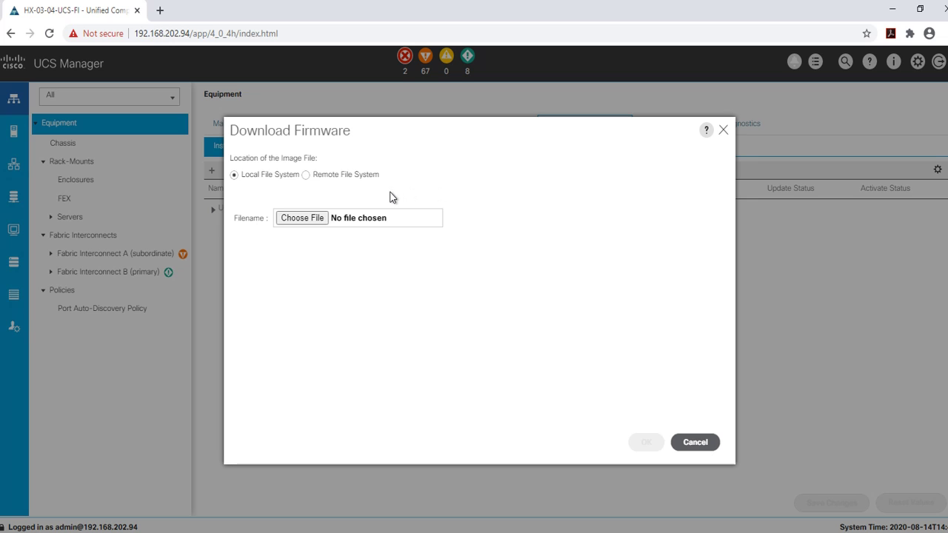
{"action": "left_click", "coordinate": [311, 220]}
{"action": "double_click", "coordinate": [145, 119]}
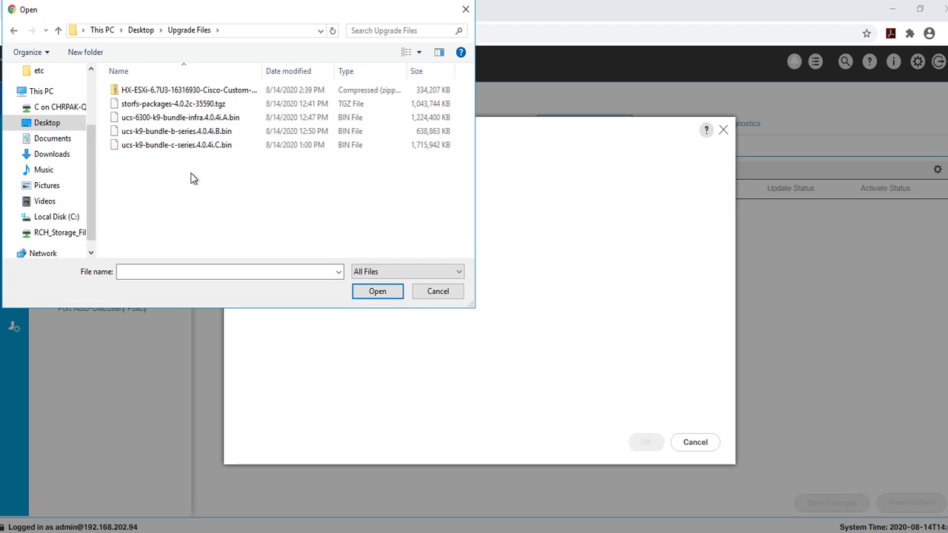
{"action": "left_click", "coordinate": [210, 120]}
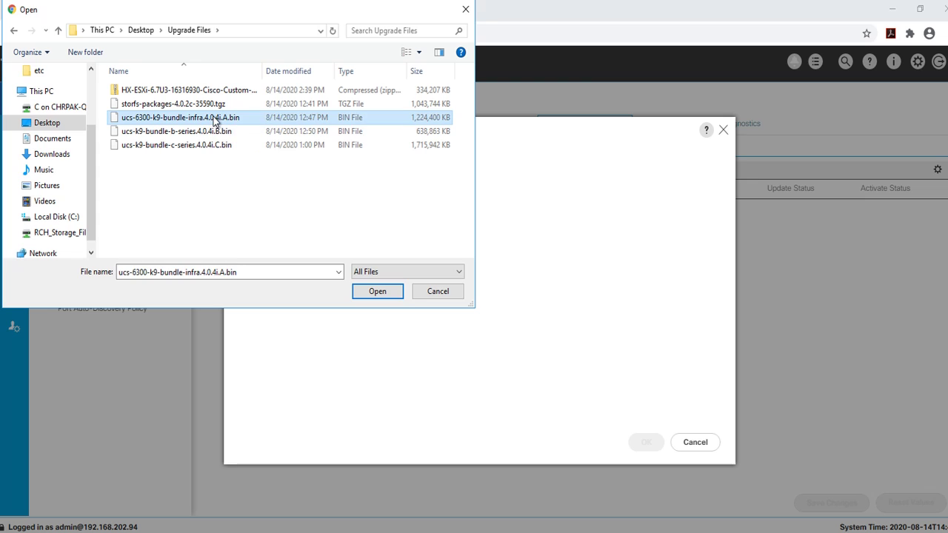
{"action": "left_click", "coordinate": [379, 291]}
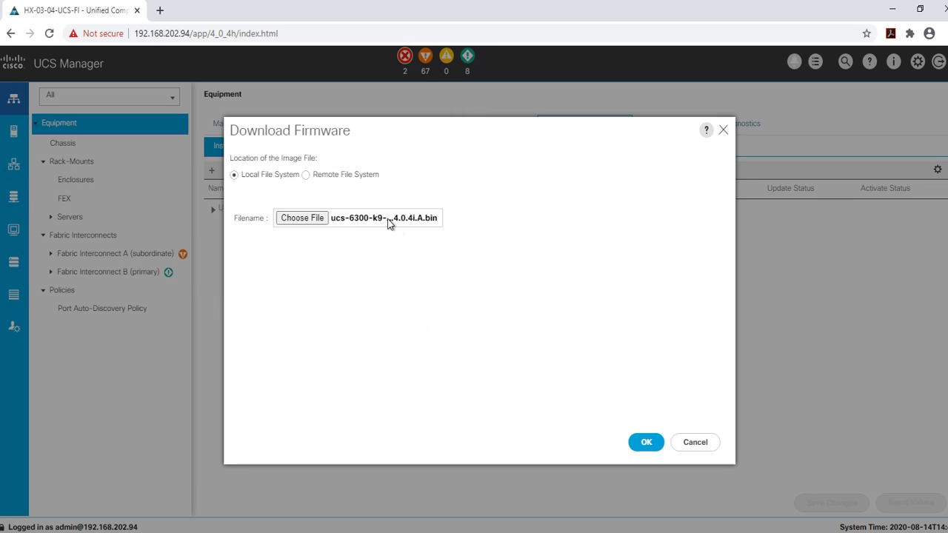
{"action": "left_click", "coordinate": [646, 446]}
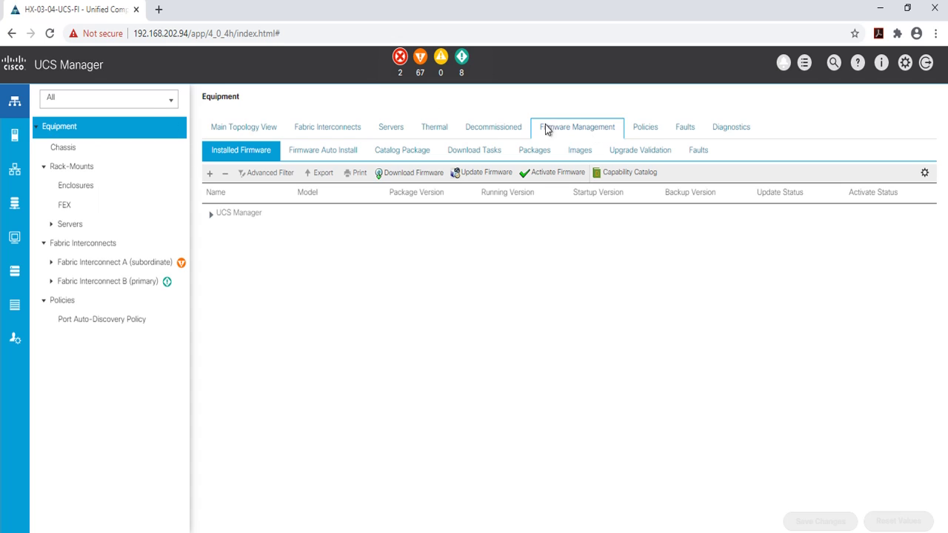
Step: Start the Install Infrastructure Firmware wizard and acknowledge all prerequisite warnings
{"action": "left_click", "coordinate": [323, 156]}
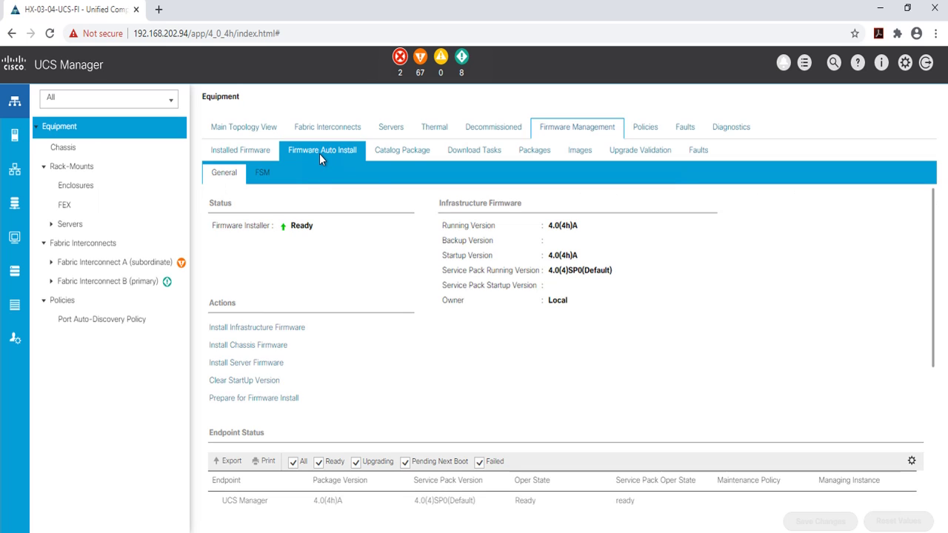
{"action": "left_click", "coordinate": [263, 330]}
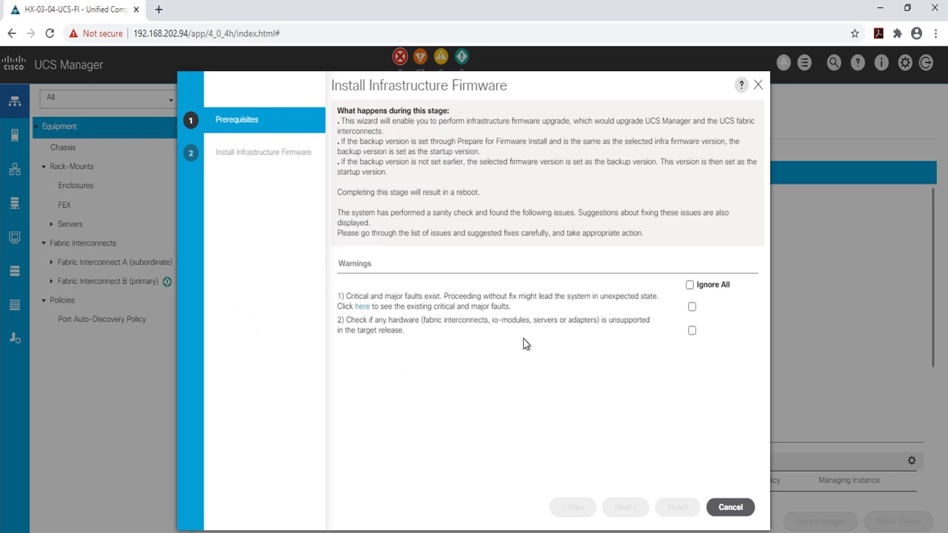
{"action": "left_click", "coordinate": [689, 285]}
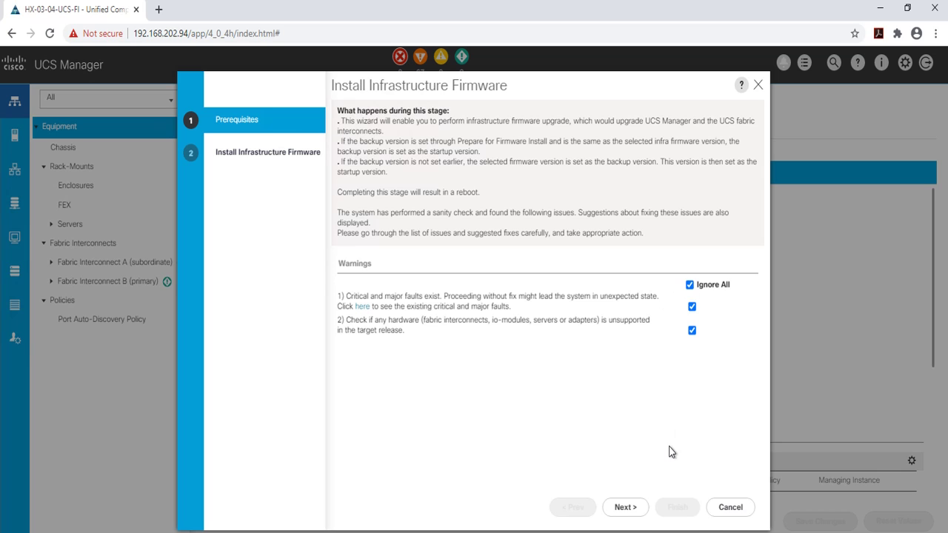
{"action": "left_click", "coordinate": [634, 511]}
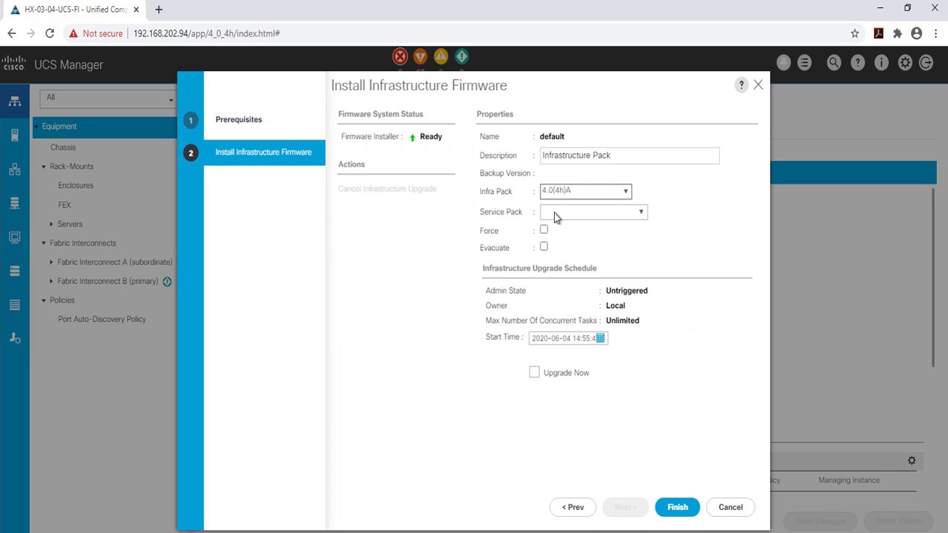
Step: Choose infra pack 4.0(4i)A with Upgrade Now, finish, and accept the service pack warning
{"action": "left_click", "coordinate": [625, 191]}
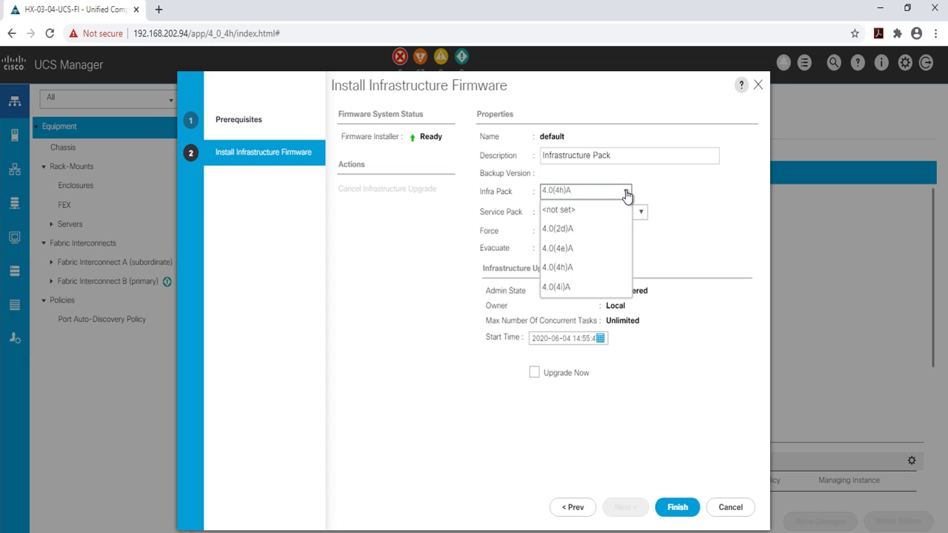
{"action": "left_click", "coordinate": [573, 289]}
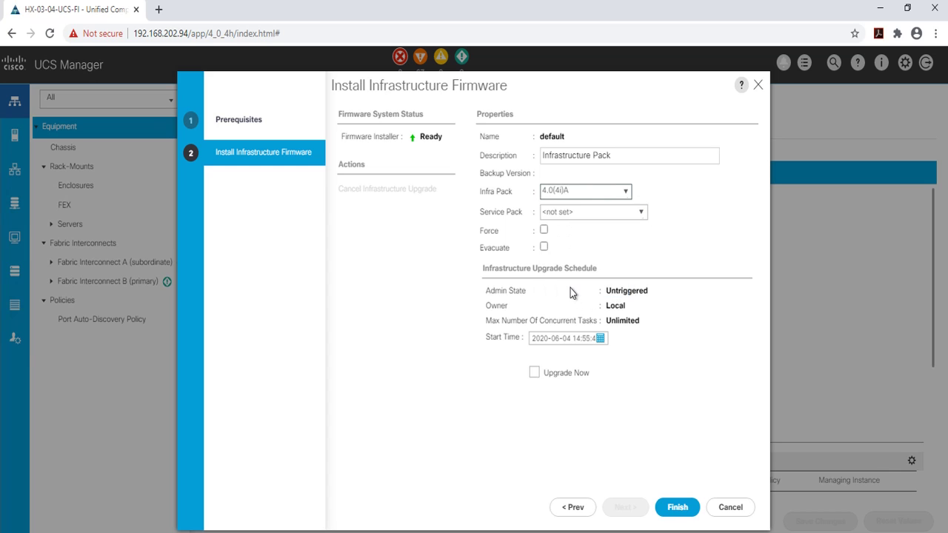
{"action": "left_click", "coordinate": [534, 373]}
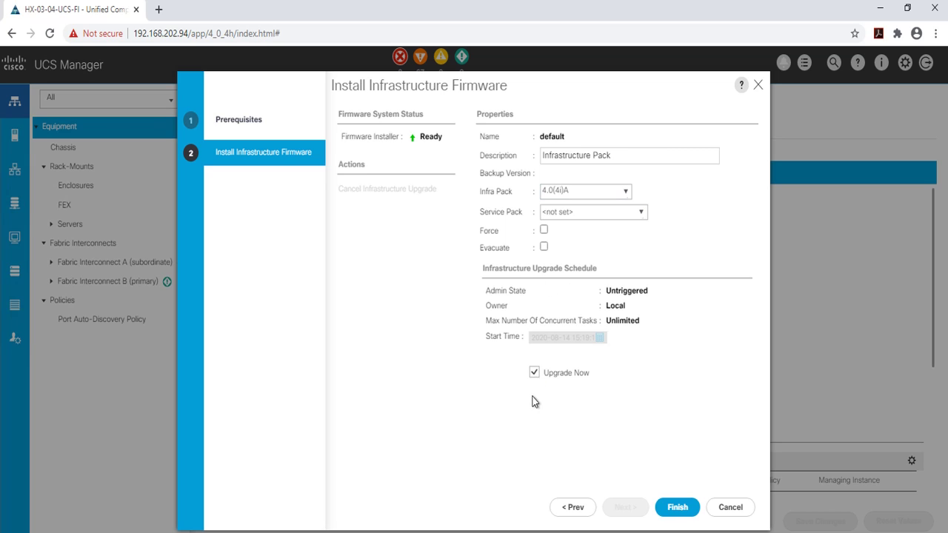
{"action": "left_click", "coordinate": [676, 507]}
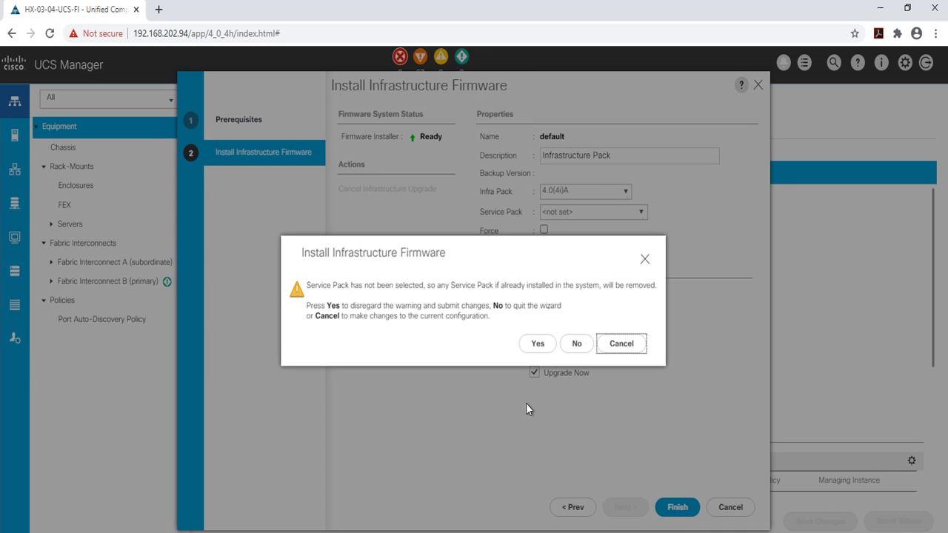
{"action": "left_click", "coordinate": [536, 344]}
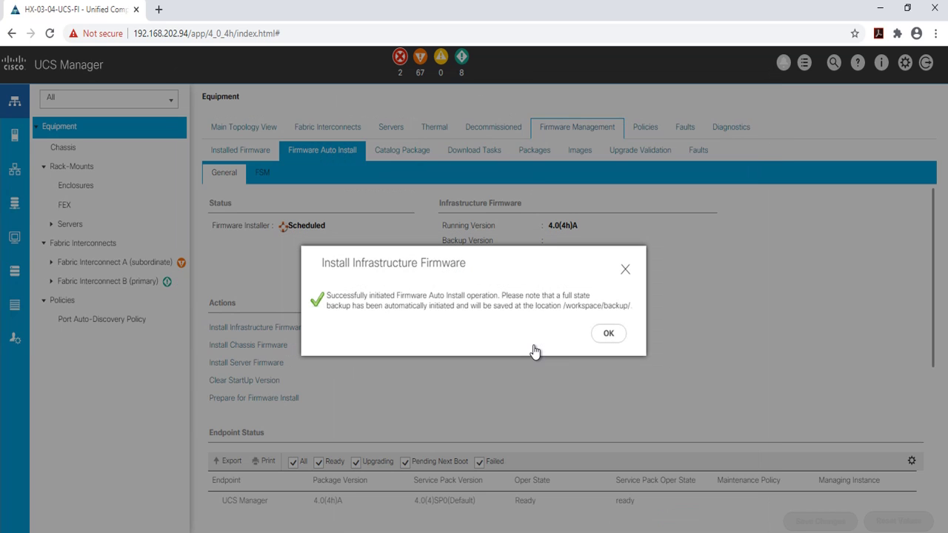
Step: Dismiss the firmware install-started confirmation
{"action": "left_click", "coordinate": [607, 335]}
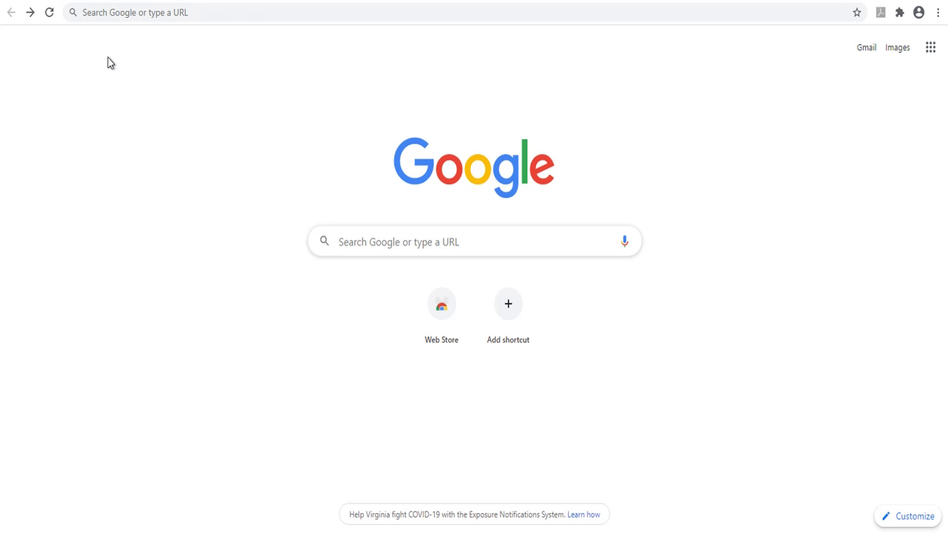
Step: Load the HyperFlex Connect login page at 192.168.200.36
{"action": "left_click", "coordinate": [127, 12]}
{"action": "type", "text": "192.168."}
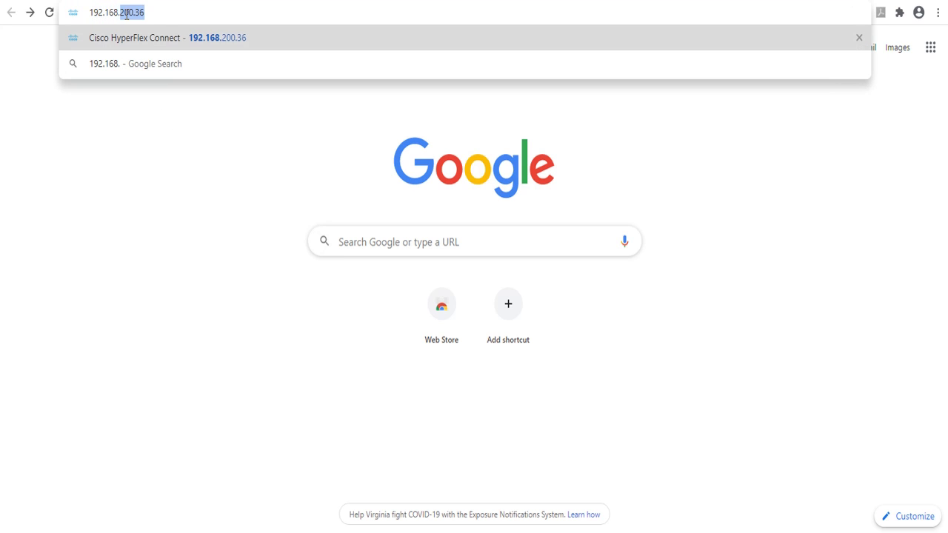
{"action": "type", "text": "200.36"}
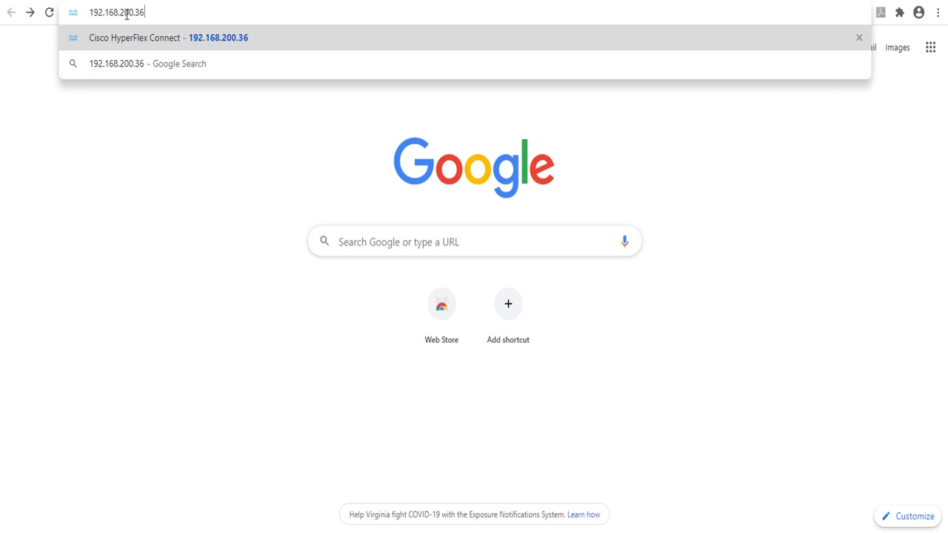
{"action": "key", "text": "Return"}
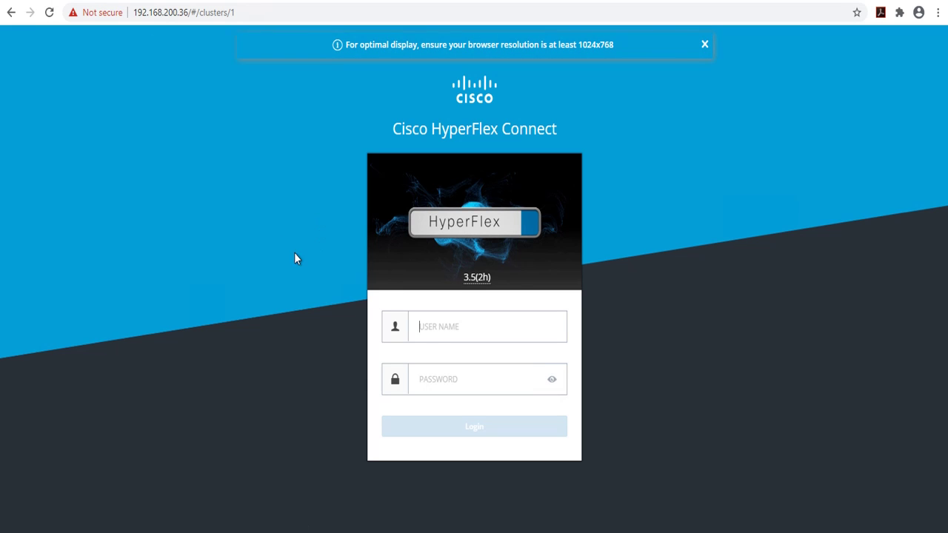
Step: Log in to HyperFlex Connect with the admin username and its password
{"action": "left_click", "coordinate": [438, 326]}
{"action": "type", "text": "admin•••••••••"}
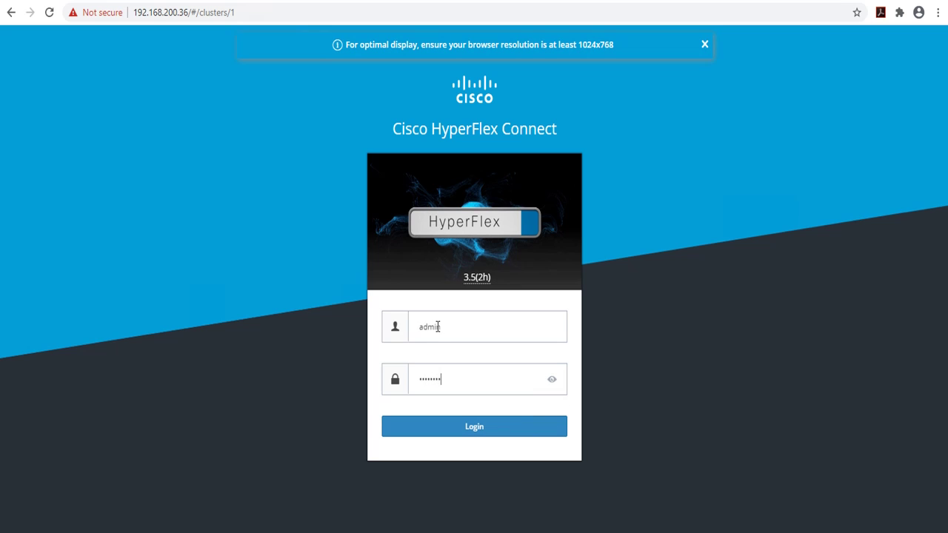
{"action": "type", "text": "•"}
{"action": "key", "text": "Return"}
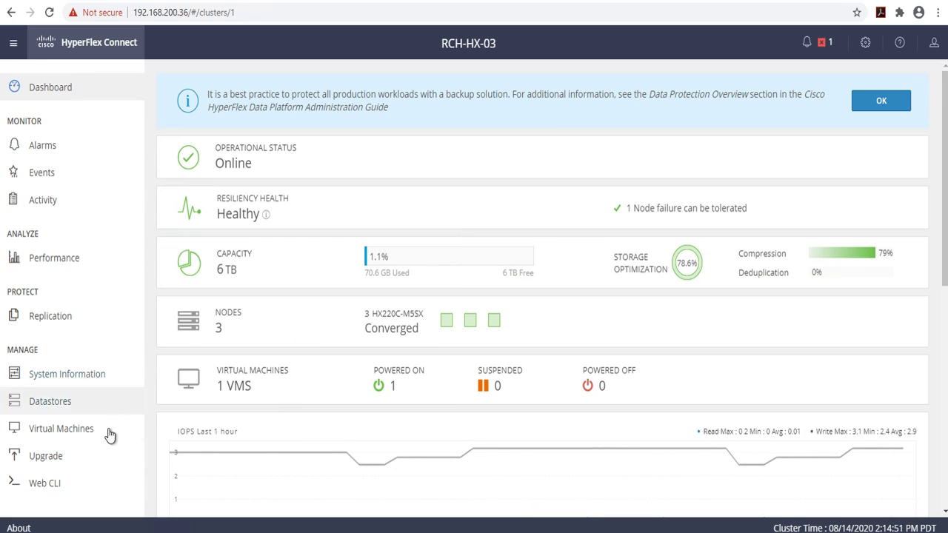
Step: On the Upgrade page, select HX Data Platform, UCS Server Firmware and ESXi as upgrade types
{"action": "left_click", "coordinate": [53, 459]}
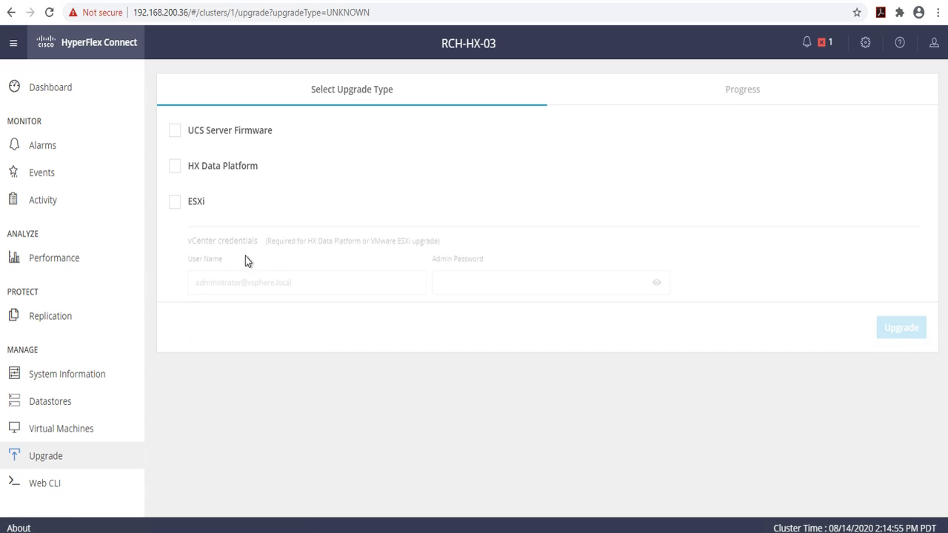
{"action": "left_click", "coordinate": [175, 168]}
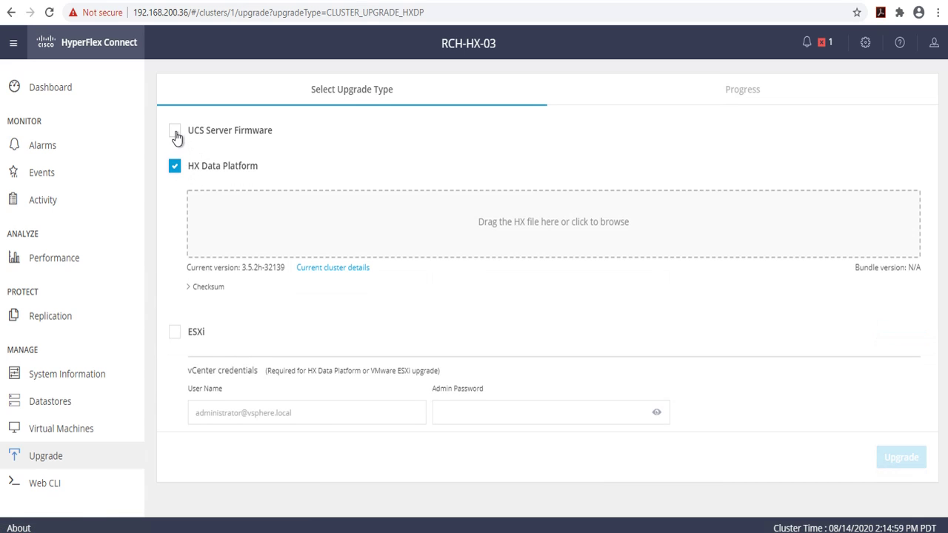
{"action": "left_click", "coordinate": [175, 134]}
{"action": "scroll", "coordinate": [204, 244], "scroll_direction": "down", "scroll_amount": 2}
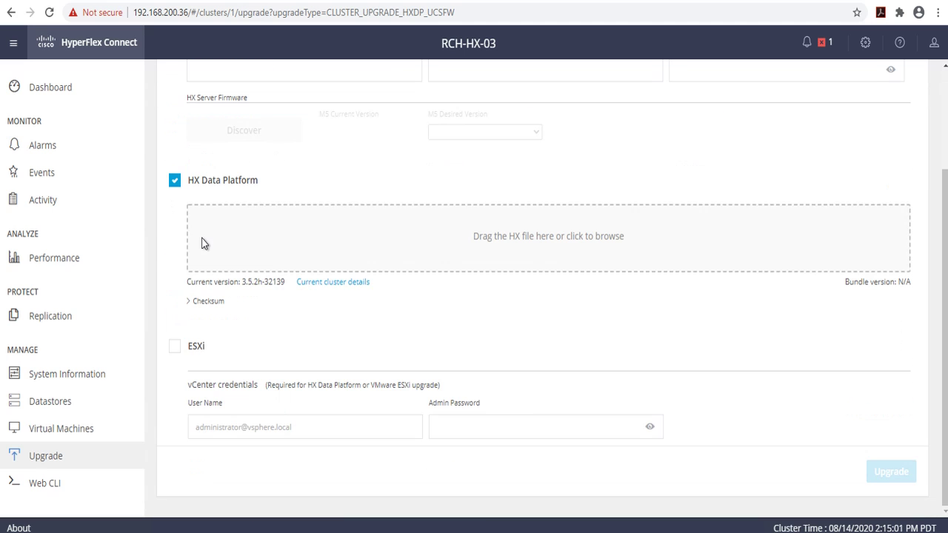
{"action": "left_click", "coordinate": [176, 351]}
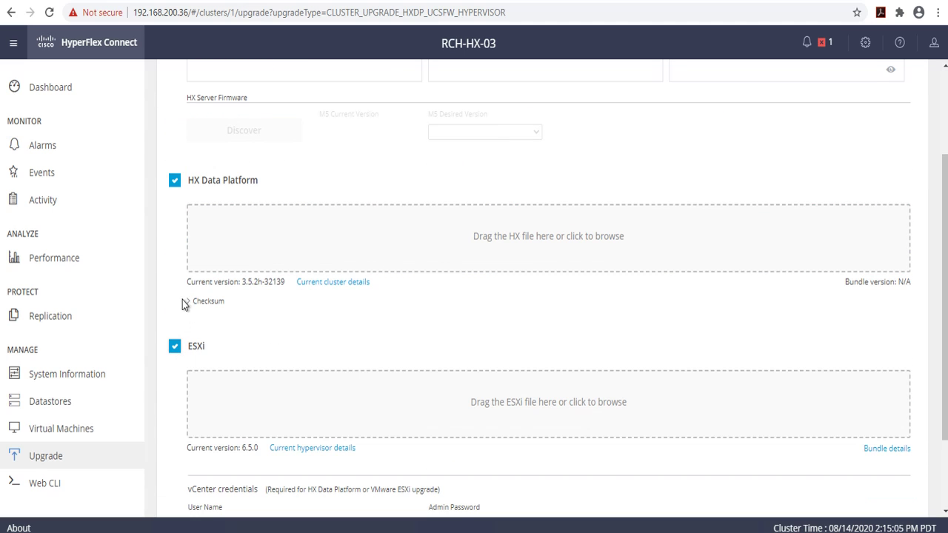
{"action": "scroll", "coordinate": [183, 305], "scroll_direction": "down", "scroll_amount": 3}
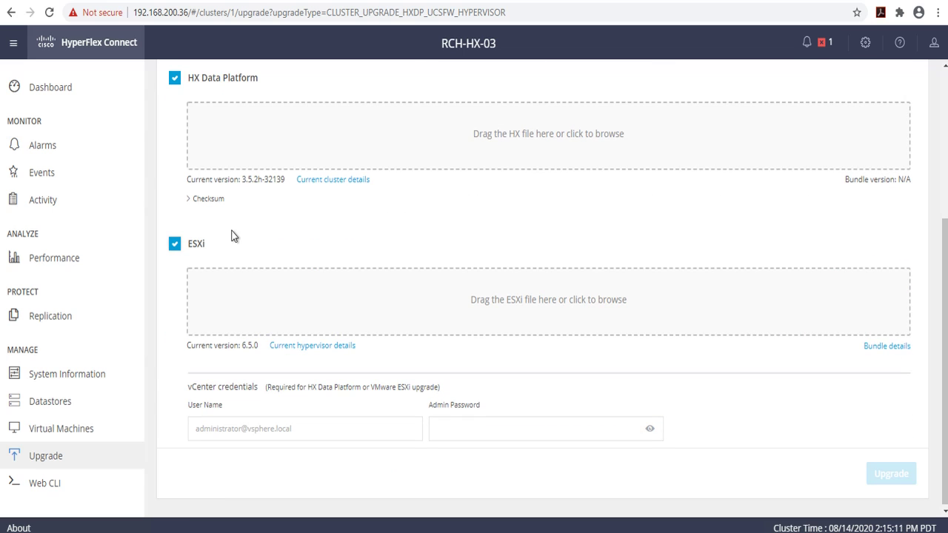
Step: Upload the storfs-packages-4.0.2c-35590 HX Data Platform bundle
{"action": "left_click", "coordinate": [505, 137]}
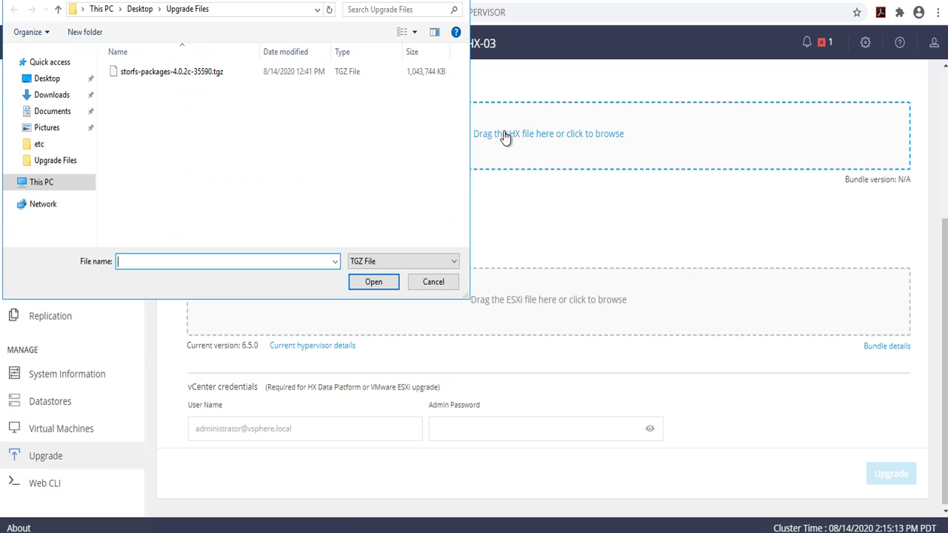
{"action": "left_click", "coordinate": [155, 76]}
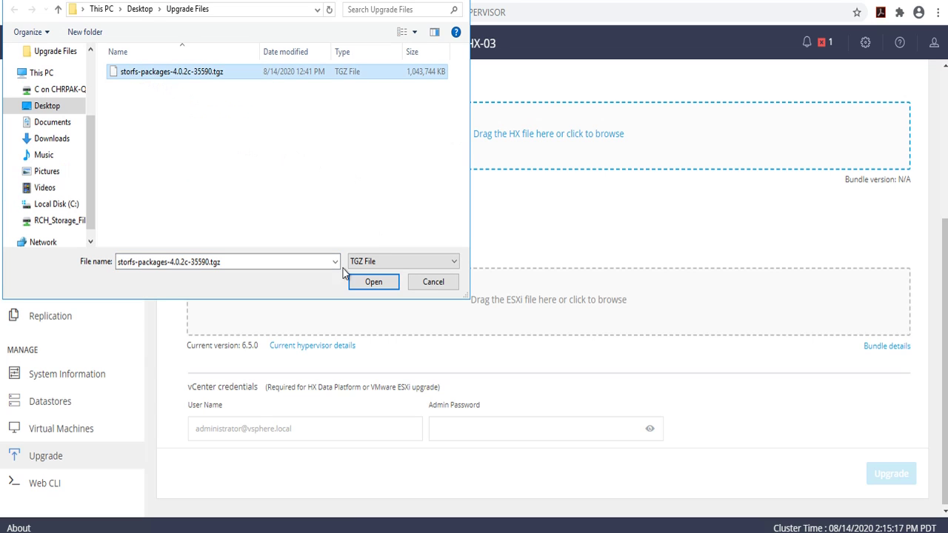
{"action": "left_click", "coordinate": [374, 282]}
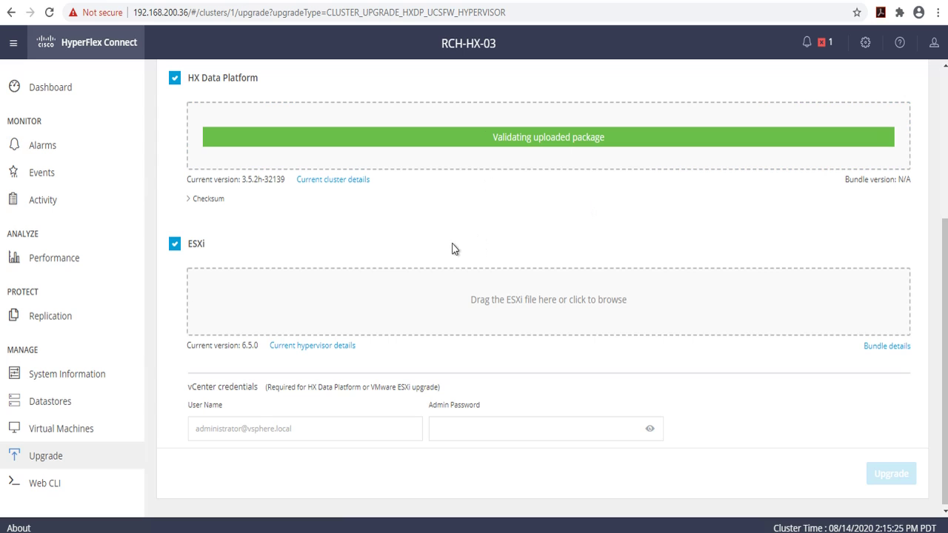
Step: Upload the HX-ESXi 6.7U3 upgrade bundle for ESXi
{"action": "left_click", "coordinate": [499, 315]}
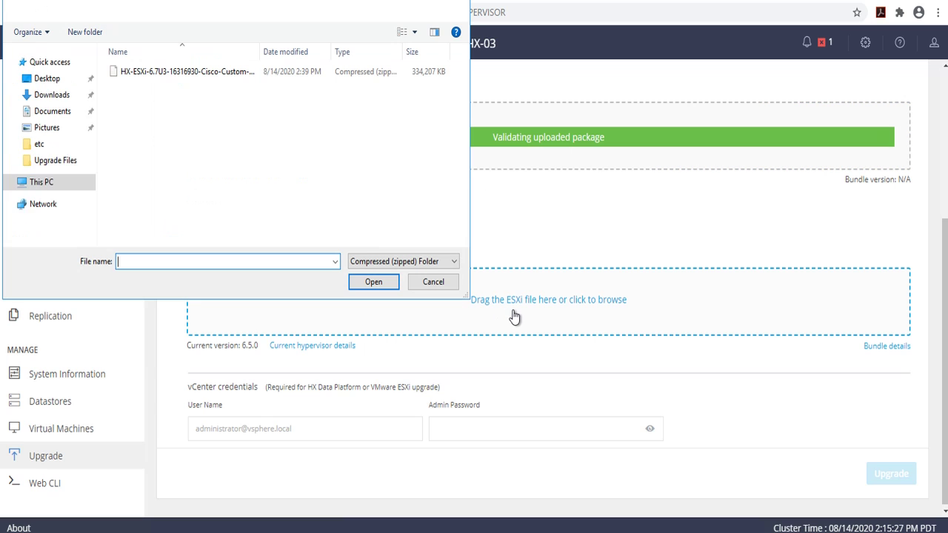
{"action": "left_click", "coordinate": [171, 73]}
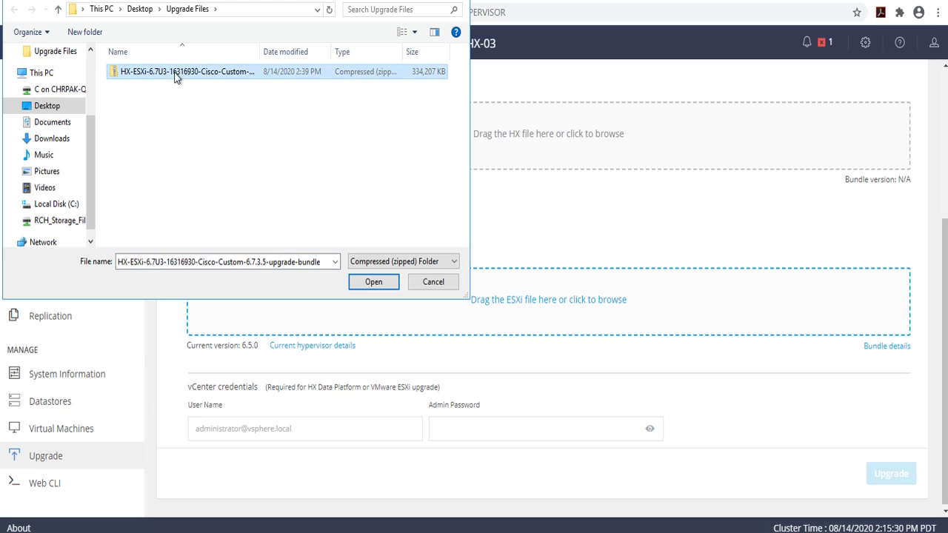
{"action": "left_click", "coordinate": [373, 281]}
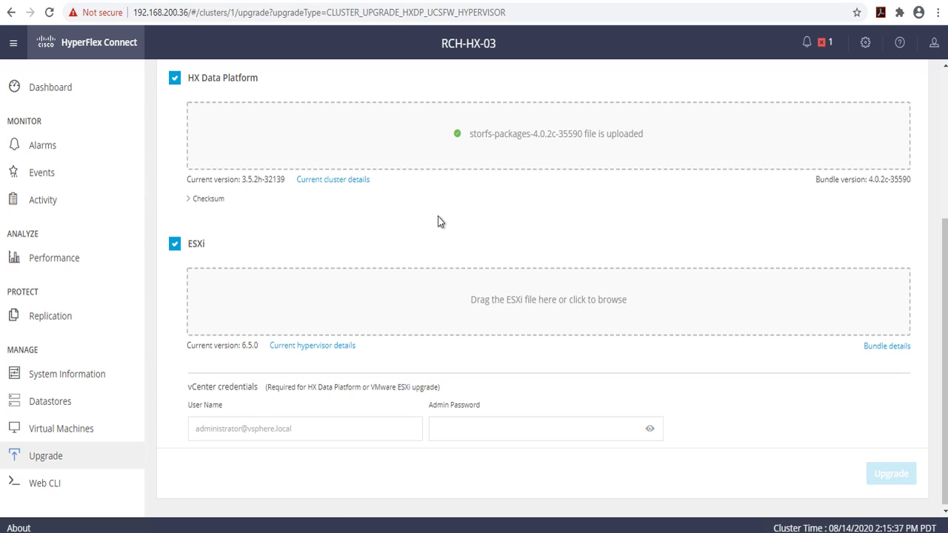
{"action": "scroll", "coordinate": [448, 215], "scroll_direction": "up", "scroll_amount": 2}
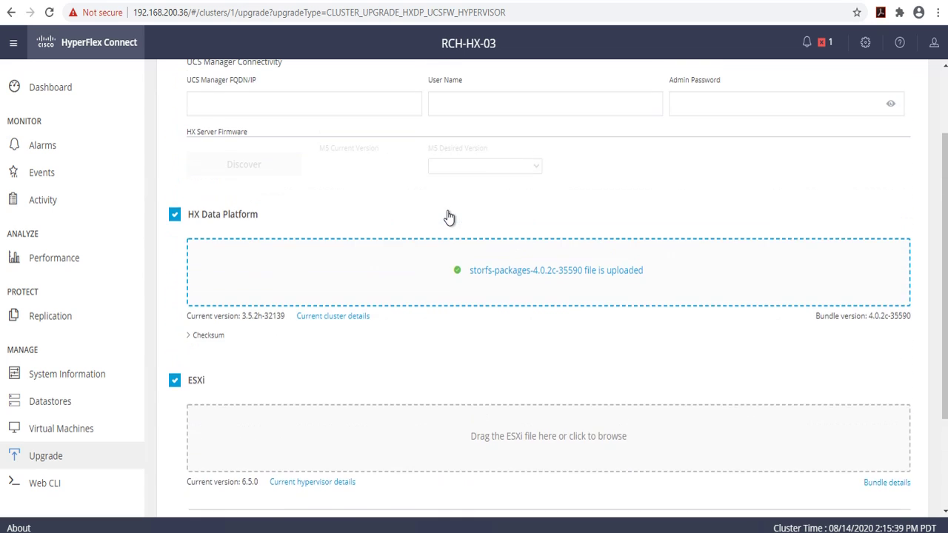
{"action": "scroll", "coordinate": [448, 216], "scroll_direction": "up", "scroll_amount": 2}
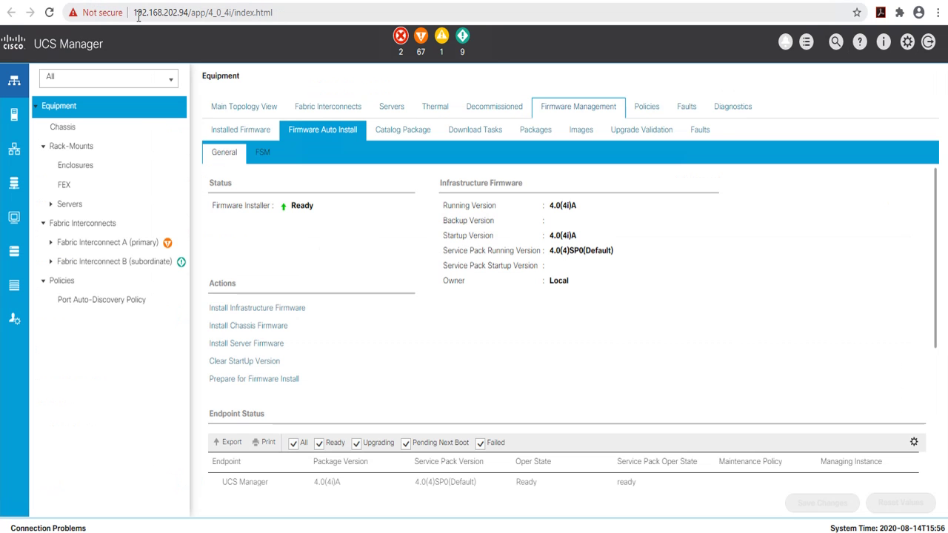
{"action": "left_click_drag", "start_coordinate": [133, 13], "coordinate": [191, 13]}
{"action": "key", "text": "ctrl+c"}
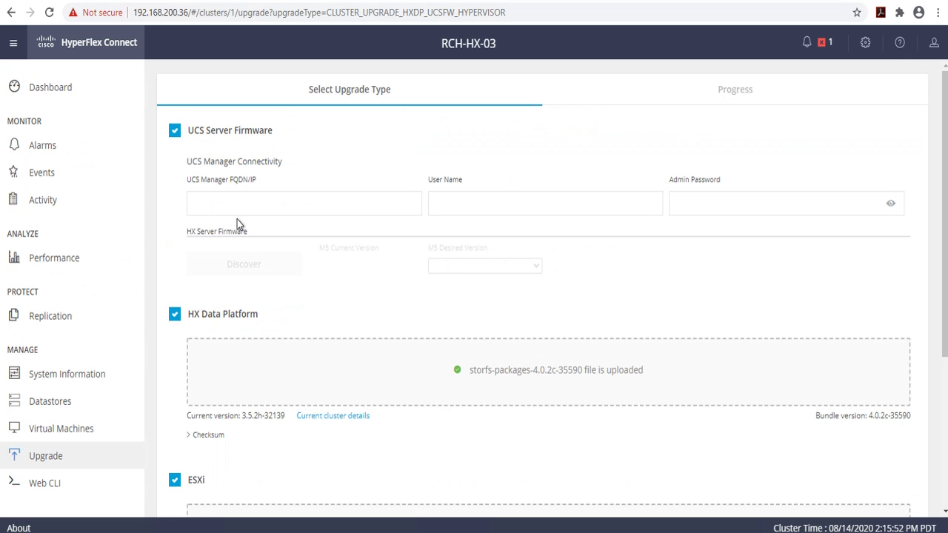
{"action": "left_click", "coordinate": [236, 210]}
{"action": "key", "text": "ctrl+v"}
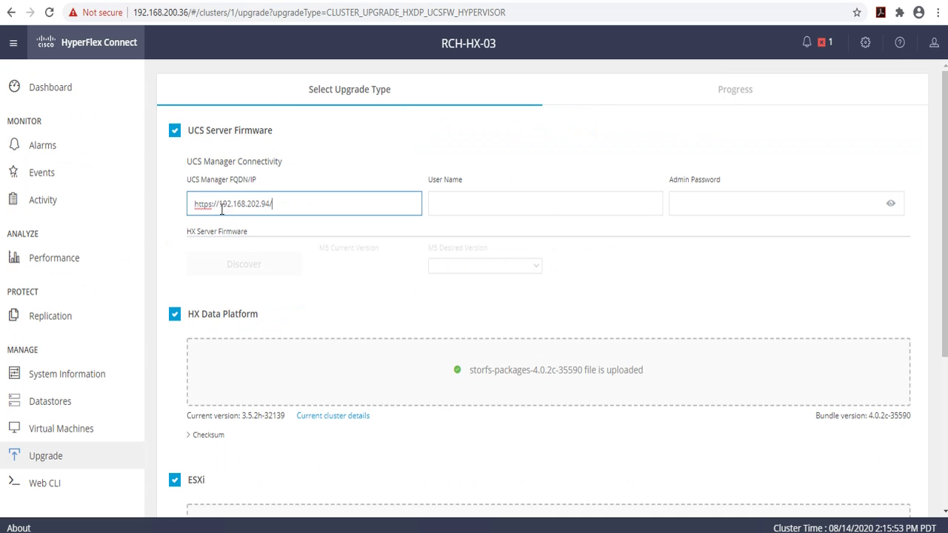
{"action": "left_click_drag", "start_coordinate": [219, 204], "coordinate": [193, 204]}
{"action": "key", "text": "BackSpace"}
{"action": "left_click", "coordinate": [275, 205]}
{"action": "key", "text": "BackSpace"}
Step: Enter the UCS Manager user name admin and its password
{"action": "left_click", "coordinate": [464, 198]}
{"action": "type", "text": "admin"}
{"action": "key", "text": "Tab"}
{"action": "type", "text": "••••••••••••"}
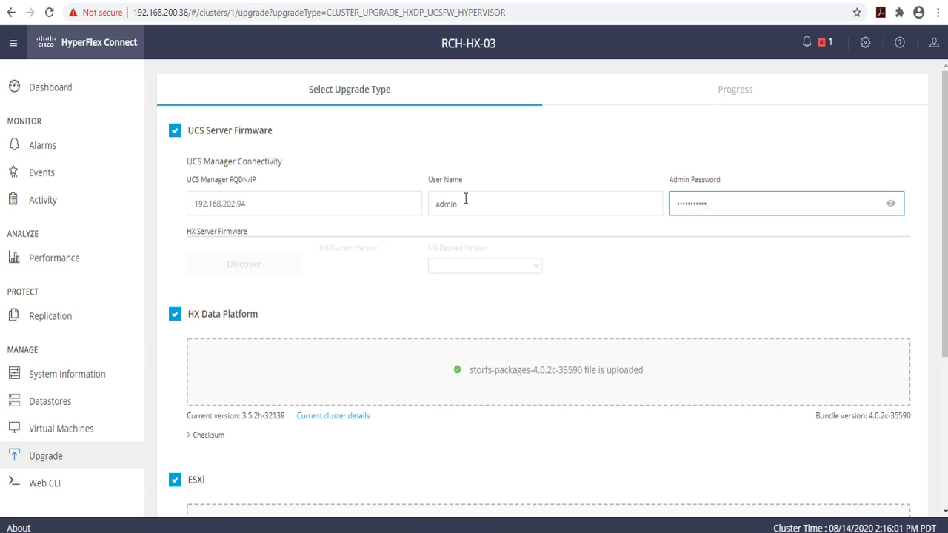
{"action": "left_click", "coordinate": [501, 160]}
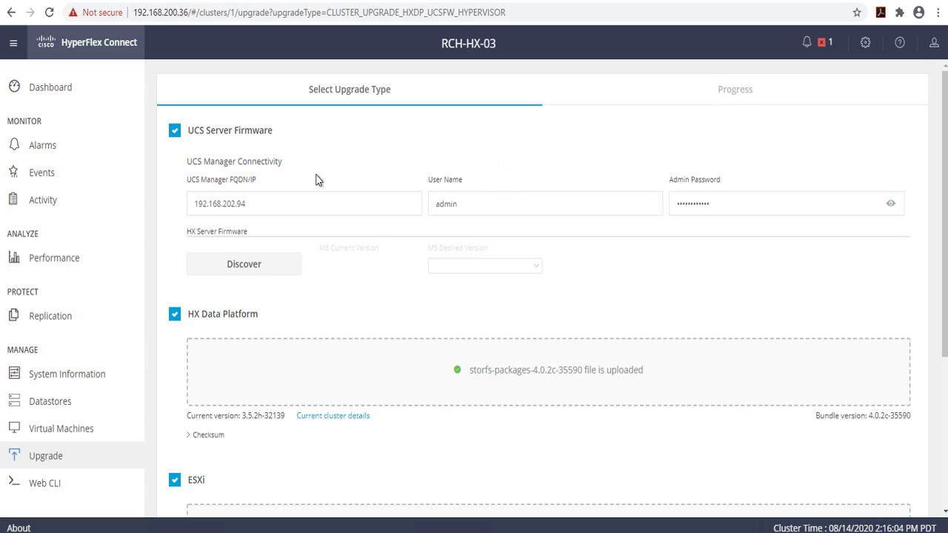
Step: Discover current M5 firmware 4.0(4h) and choose 4.0(4i) as the desired version
{"action": "left_click", "coordinate": [263, 272]}
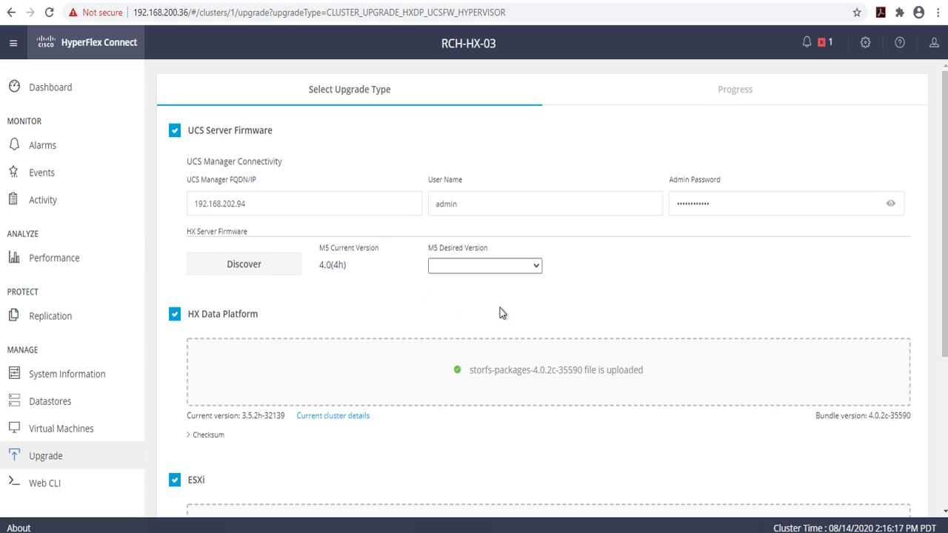
{"action": "left_click", "coordinate": [533, 268]}
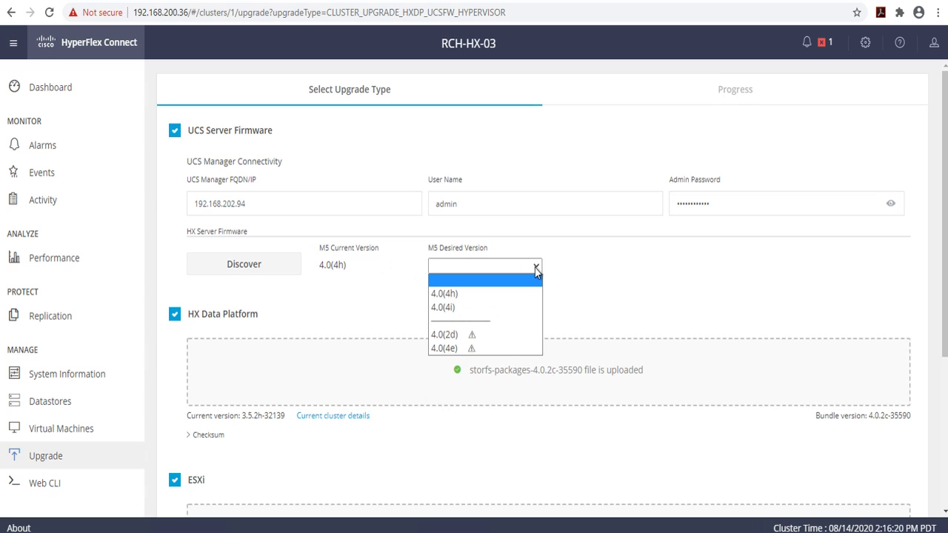
{"action": "left_click", "coordinate": [460, 308]}
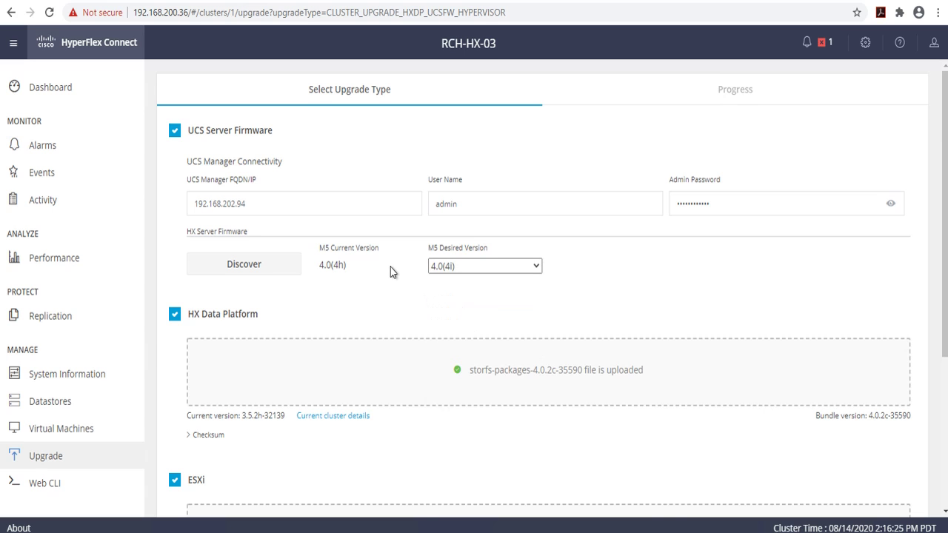
Step: Enter the vCenter administrator account name and password for the HXDP and ESXi upgrade
{"action": "scroll", "coordinate": [391, 267], "scroll_direction": "down", "scroll_amount": 3}
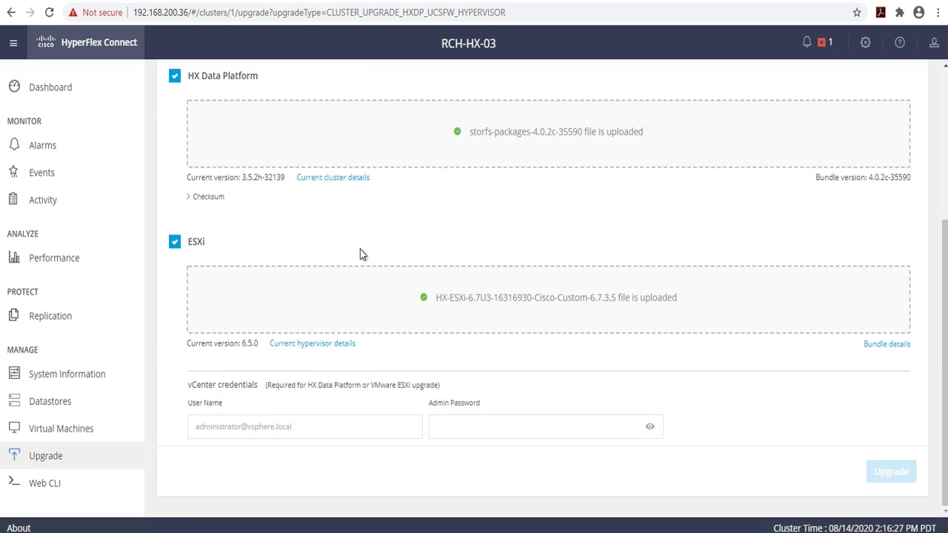
{"action": "left_click", "coordinate": [261, 428]}
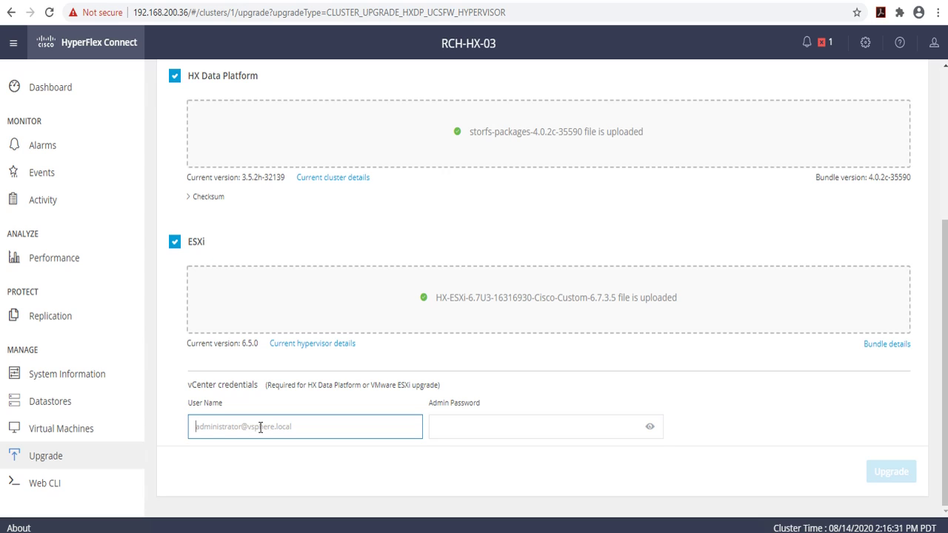
{"action": "type", "text": "administrator@vsphere.local"}
{"action": "key", "text": "Tab"}
{"action": "type", "text": "••••••••••••"}
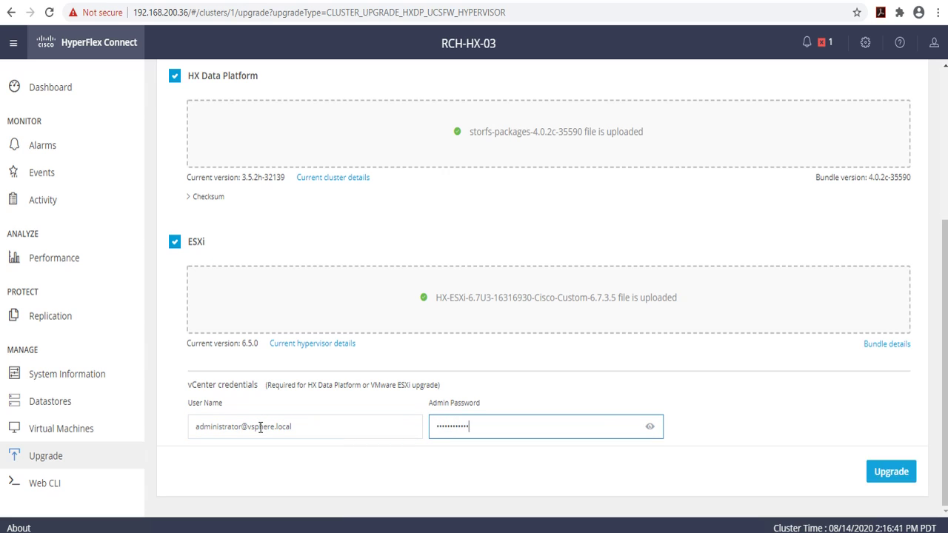
{"action": "left_click", "coordinate": [538, 388]}
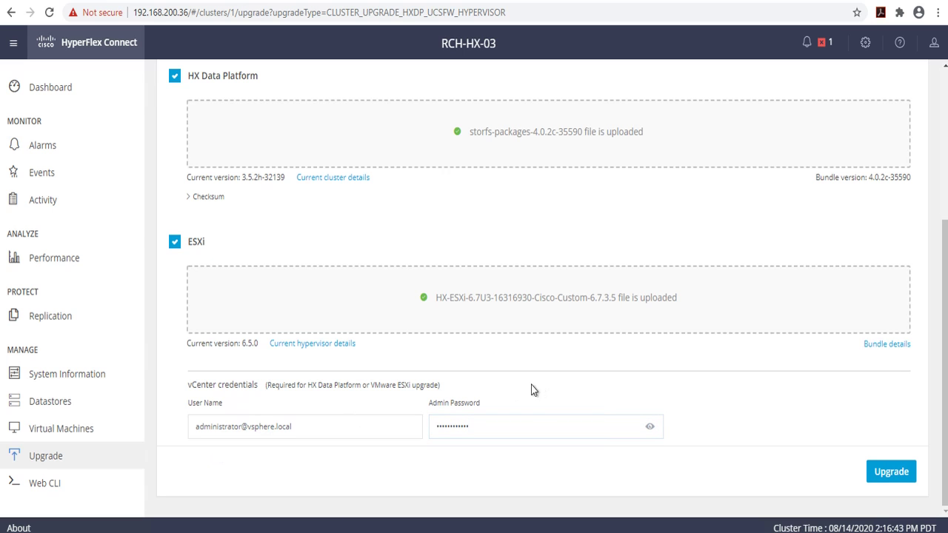
Step: Start the upgrade and confirm running the pre-upgrade on all nodes
{"action": "left_click", "coordinate": [902, 478]}
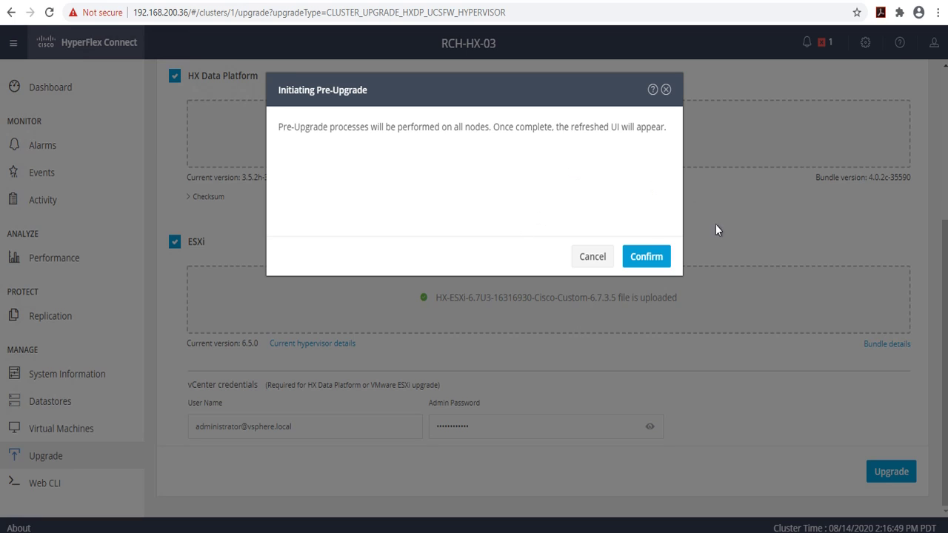
{"action": "left_click", "coordinate": [647, 257]}
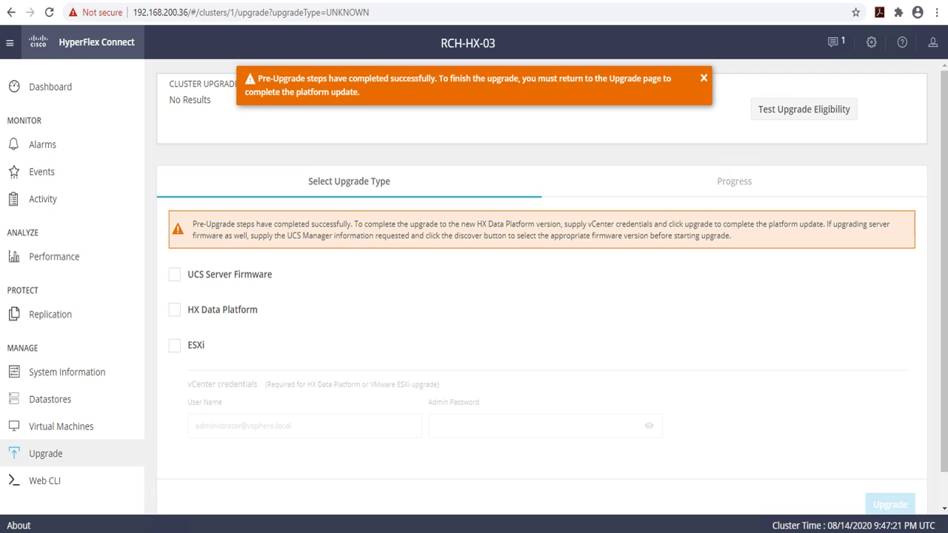
Step: Include UCS Server Firmware, connecting to UCS Manager 192.168.202.94 as admin with its password
{"action": "left_click", "coordinate": [175, 275]}
{"action": "left_click", "coordinate": [262, 346]}
{"action": "type", "text": "192.1"}
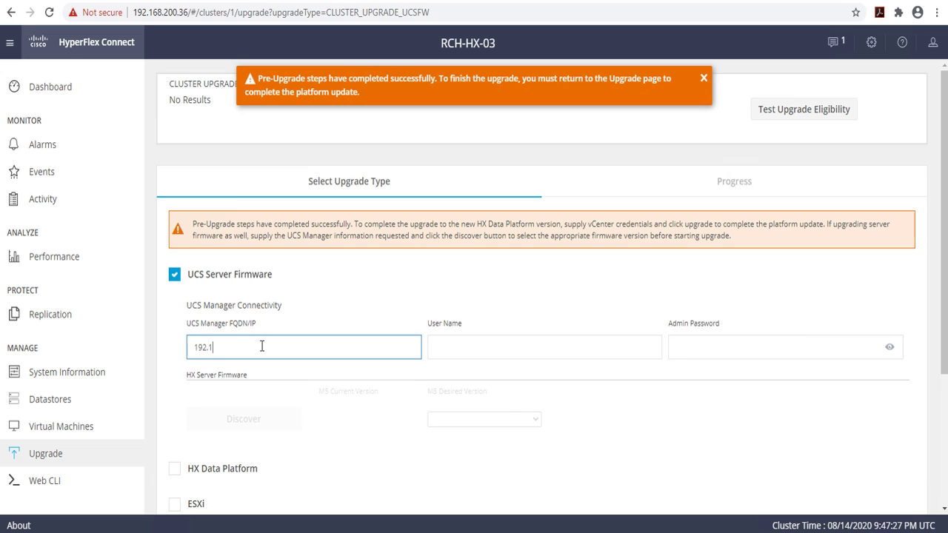
{"action": "type", "text": "68.202.94"}
{"action": "key", "text": "Tab"}
{"action": "type", "text": "admin"}
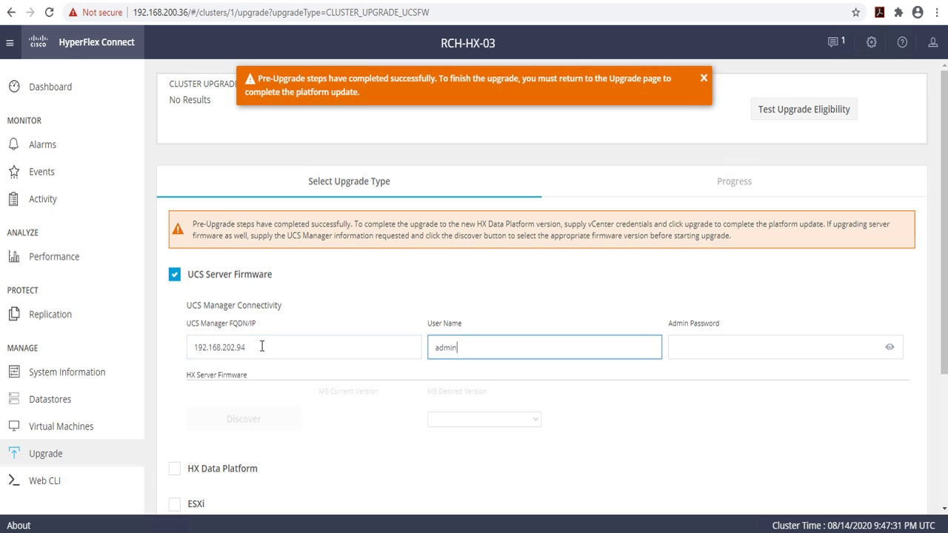
{"action": "key", "text": "Tab"}
{"action": "type", "text": "•••••••"}
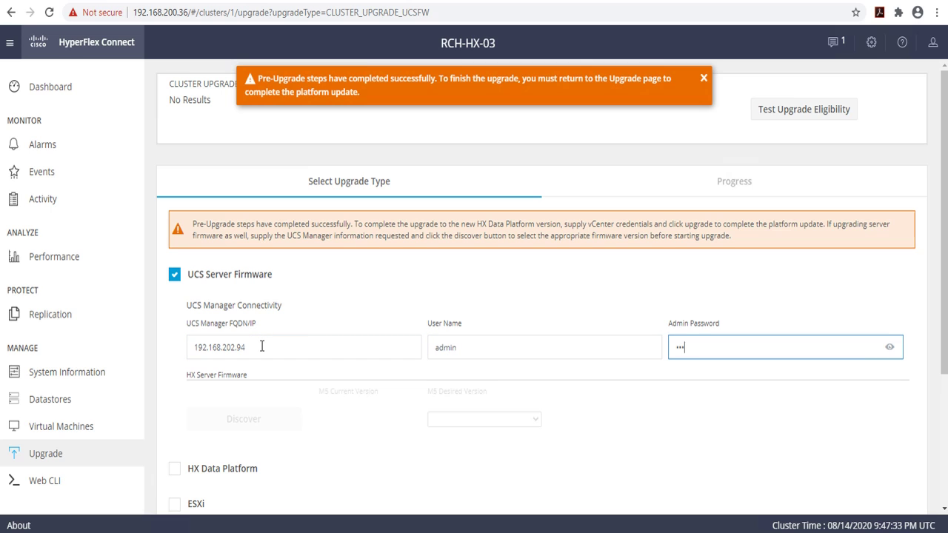
{"action": "type", "text": "•••••"}
{"action": "left_click", "coordinate": [385, 302]}
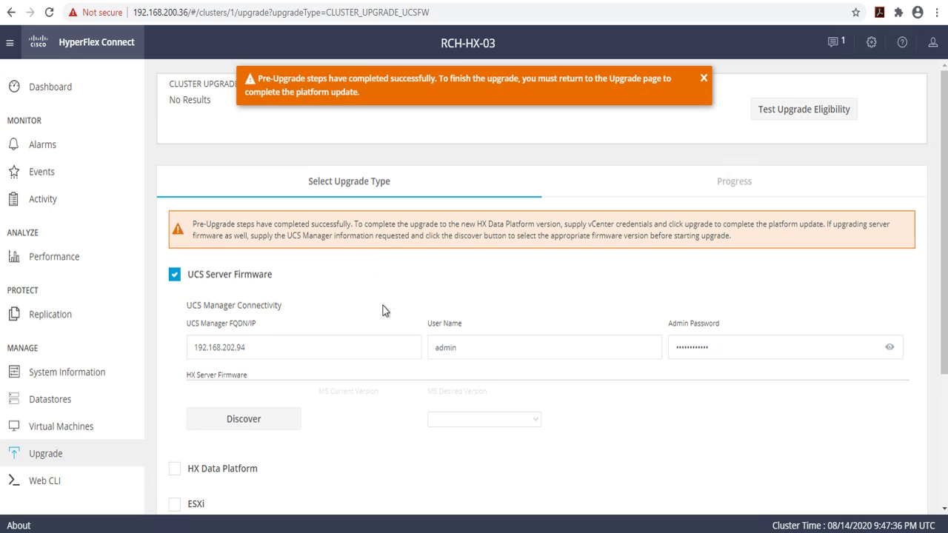
Step: Discover the M5 server firmware and select 4.0(4i) as the desired version
{"action": "left_click", "coordinate": [252, 421]}
{"action": "left_click_drag", "start_coordinate": [944, 336], "coordinate": [945, 465]}
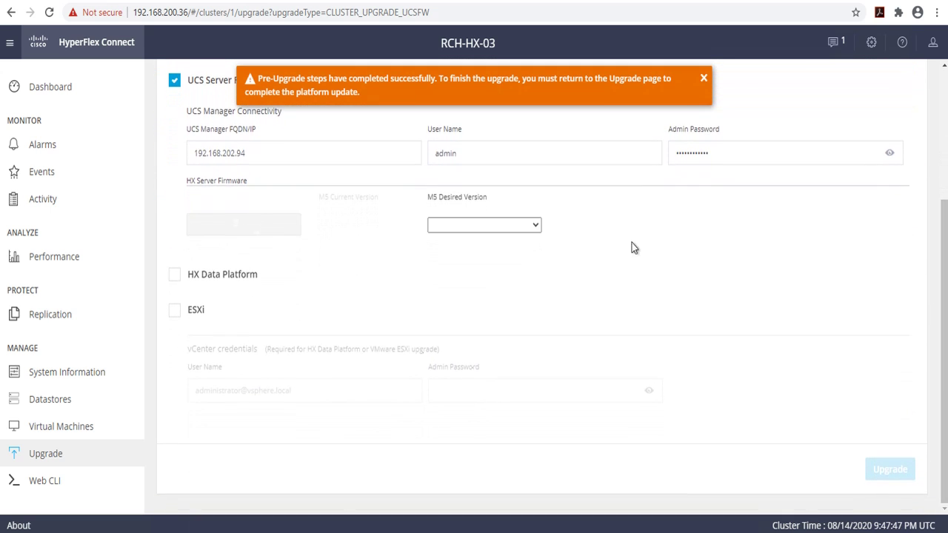
{"action": "left_click", "coordinate": [537, 226]}
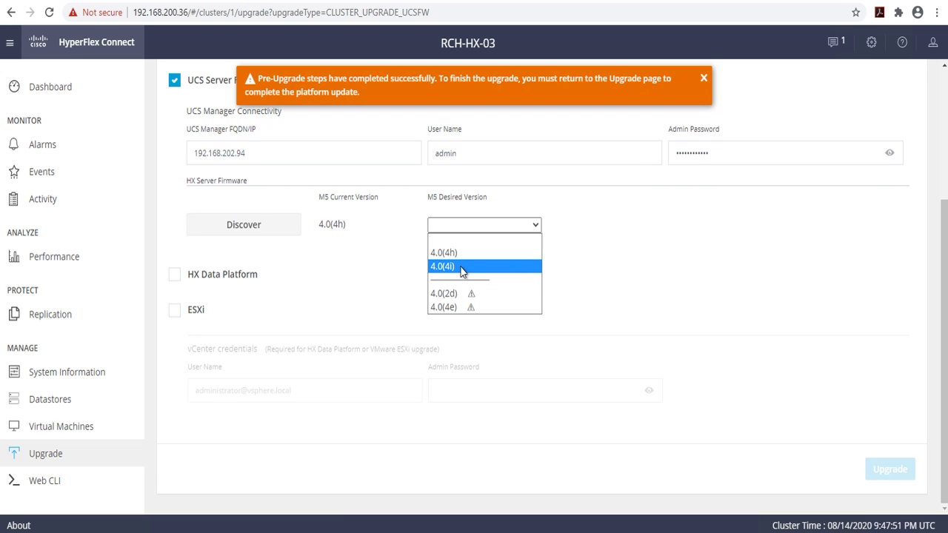
{"action": "left_click", "coordinate": [459, 267]}
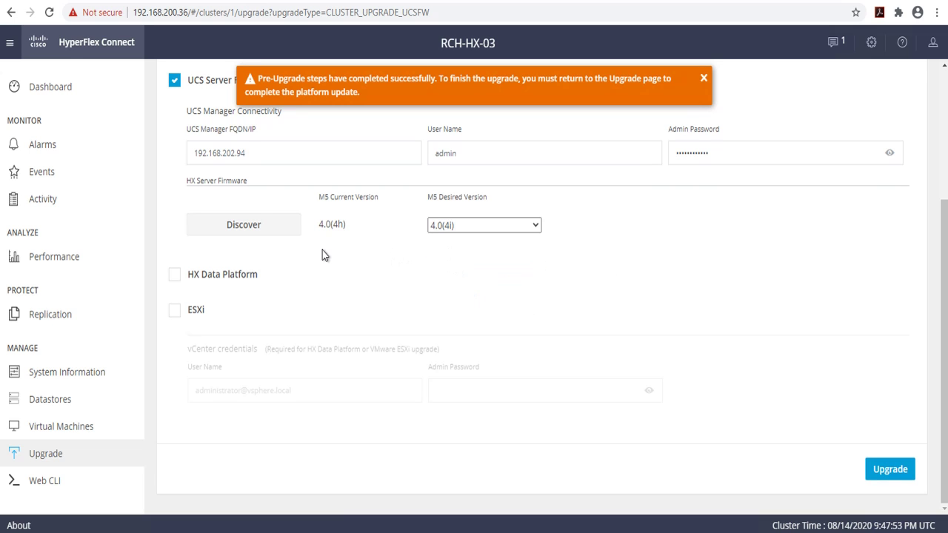
Step: Include the HX Data Platform and ESXi upgrades using their already-uploaded bundles
{"action": "left_click", "coordinate": [174, 275]}
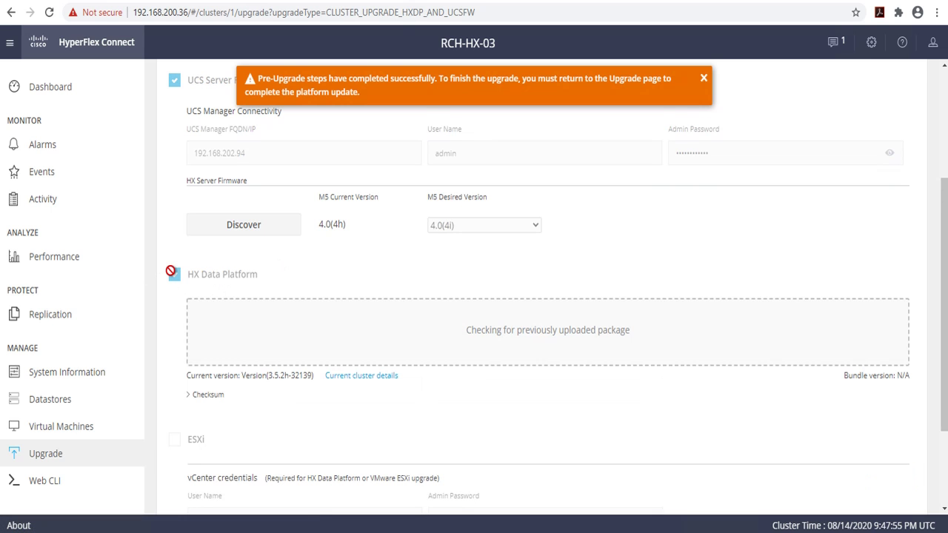
{"action": "scroll", "coordinate": [275, 261], "scroll_direction": "down", "scroll_amount": 3}
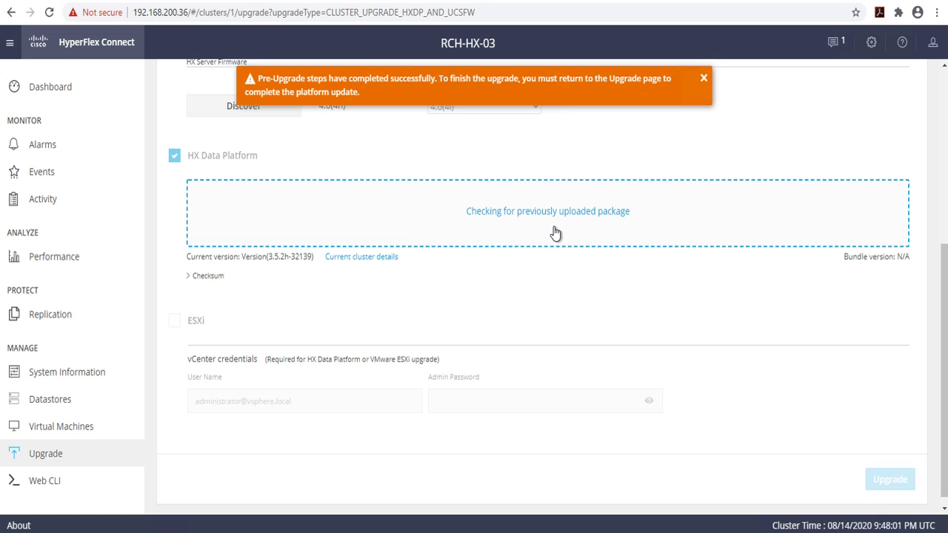
{"action": "scroll", "coordinate": [508, 285], "scroll_direction": "down", "scroll_amount": 1}
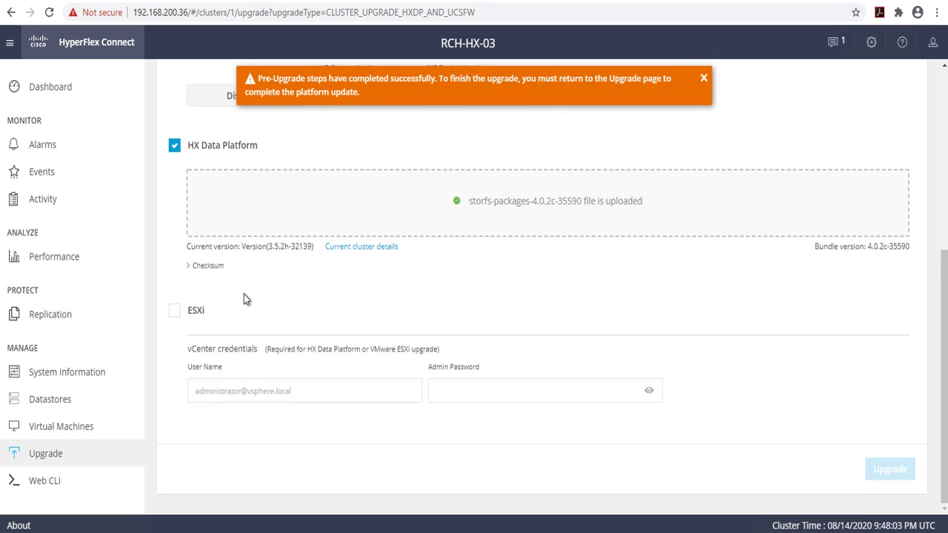
{"action": "left_click", "coordinate": [175, 311]}
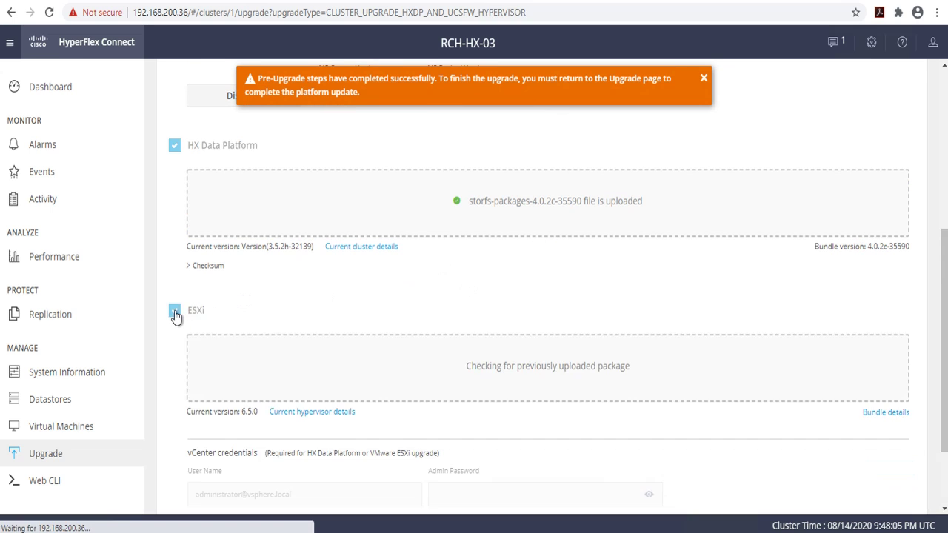
{"action": "scroll", "coordinate": [357, 290], "scroll_direction": "down", "scroll_amount": 1}
{"action": "scroll", "coordinate": [358, 285], "scroll_direction": "down", "scroll_amount": 2}
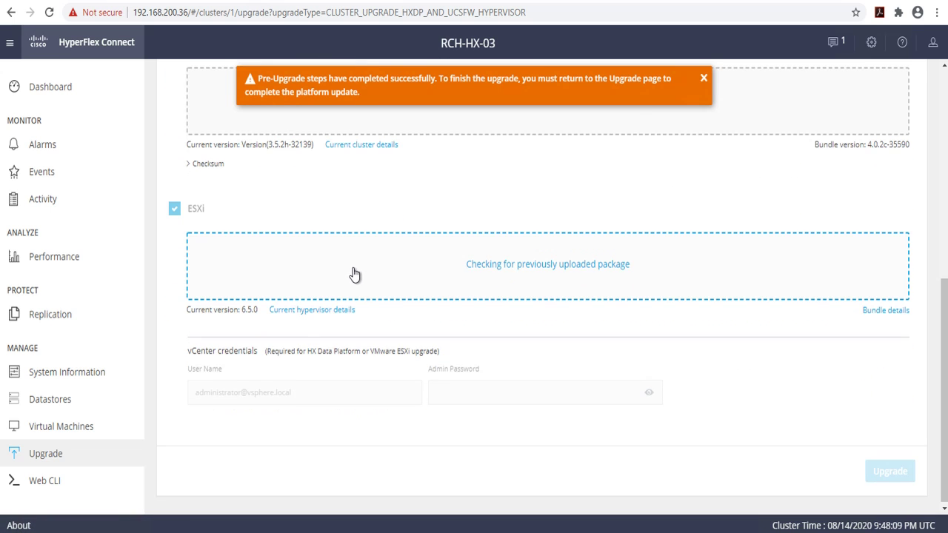
Step: Fill in the vCenter administrator account name and password
{"action": "left_click", "coordinate": [253, 393]}
{"action": "type", "text": "administrator"}
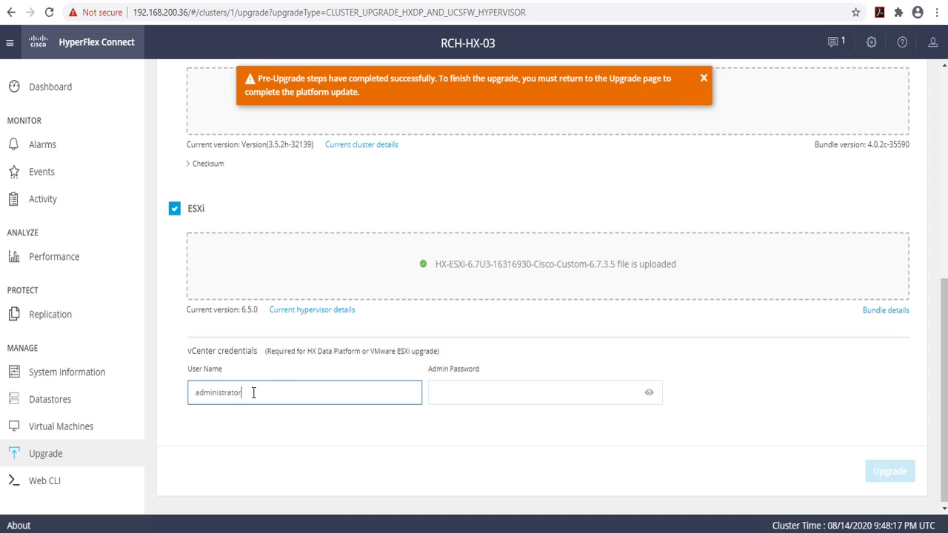
{"action": "type", "text": "@vsphere.local"}
{"action": "key", "text": "Tab"}
{"action": "type", "text": "********"}
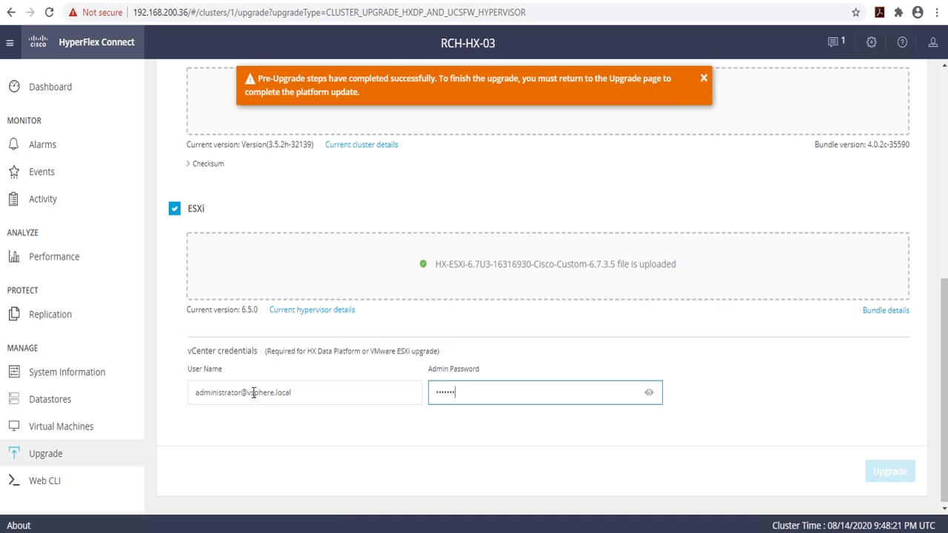
{"action": "type", "text": "***"}
Step: Launch the combined upgrade and accept the maintenance-mode upgrade notice
{"action": "left_click", "coordinate": [658, 328]}
{"action": "left_click", "coordinate": [895, 477]}
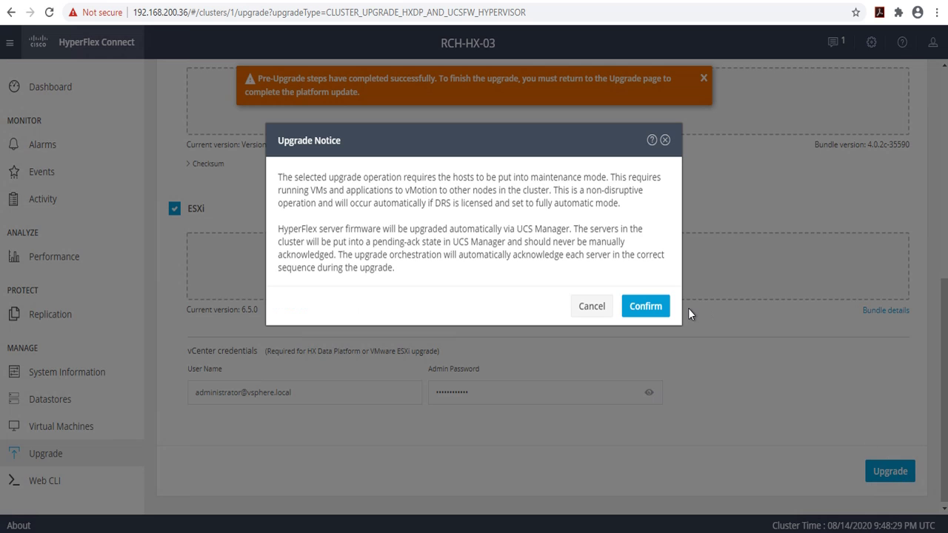
{"action": "left_click", "coordinate": [645, 307]}
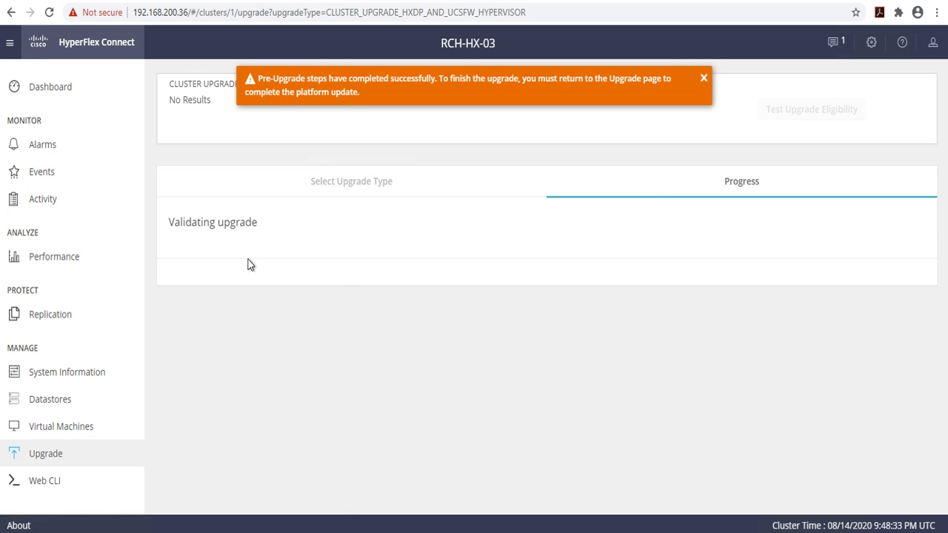